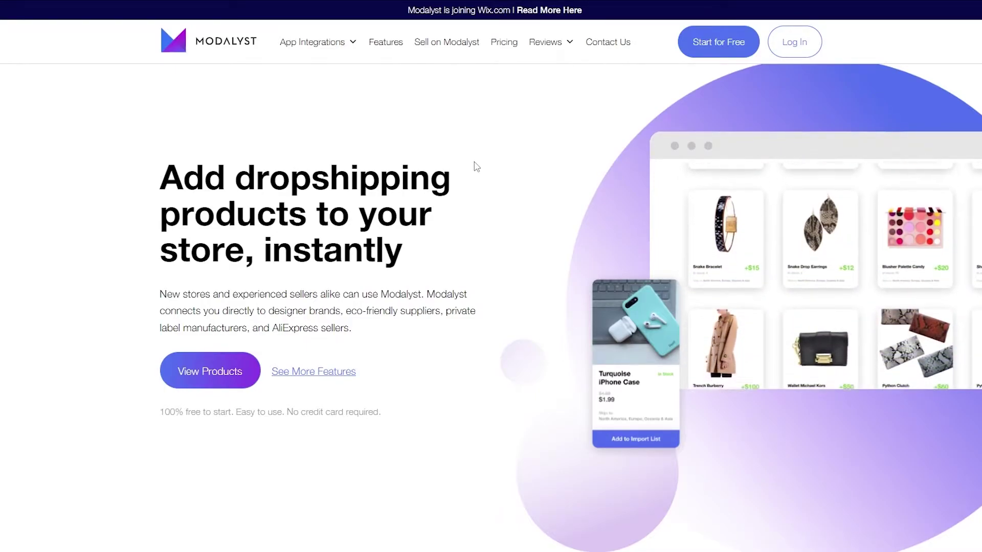
# - On the pricing page, highlight the Hobby $0, Start Up $35 and Pro $90 plan prices
pyautogui.click(494, 50)
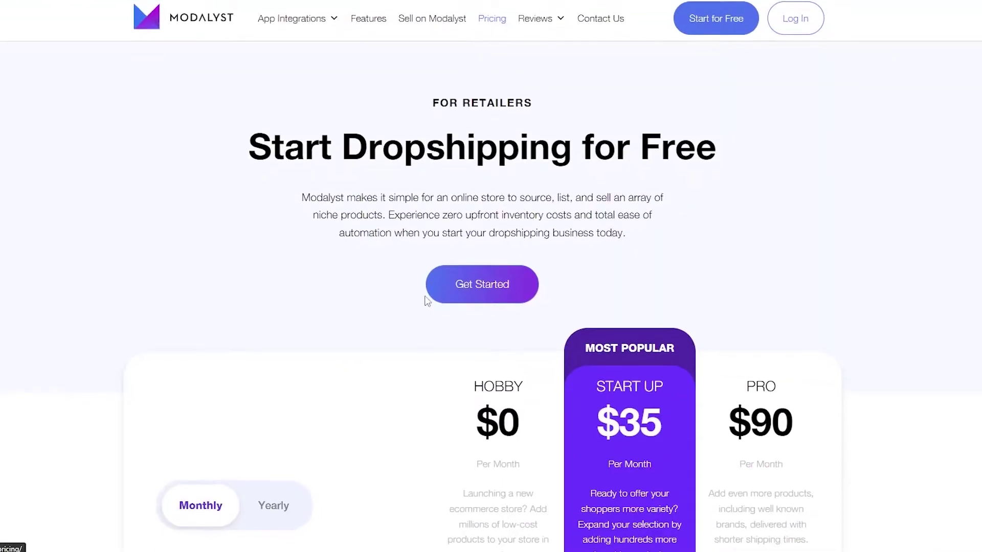
pyautogui.scroll(-5, 424, 294)
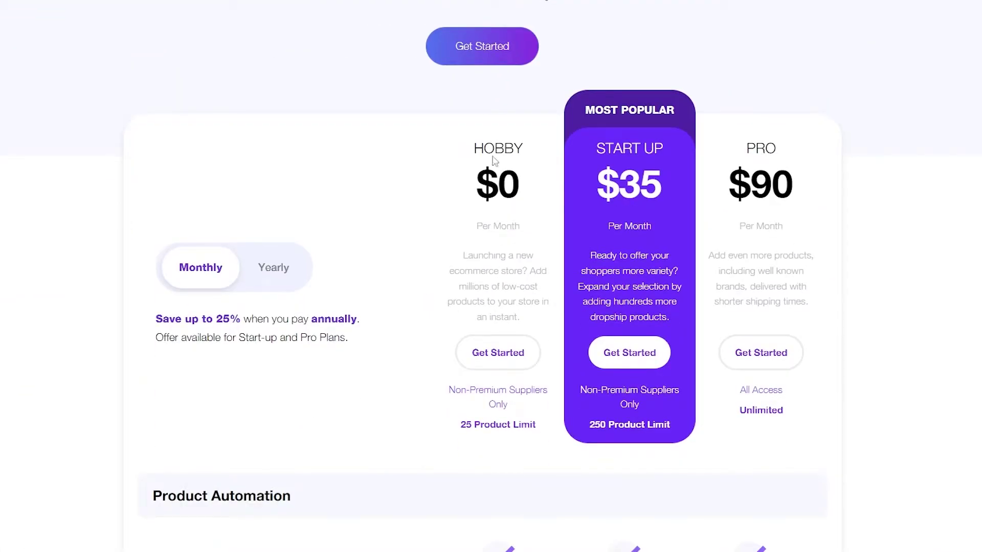
pyautogui.moveTo(499, 183); pyautogui.dragTo(529, 182)
pyautogui.moveTo(603, 190); pyautogui.dragTo(668, 197)
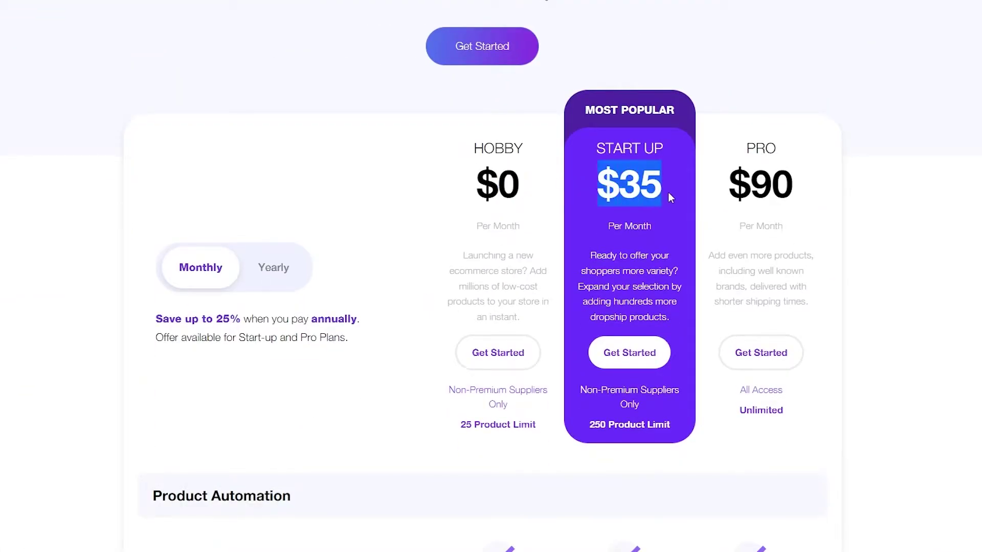
pyautogui.moveTo(730, 184); pyautogui.dragTo(806, 189)
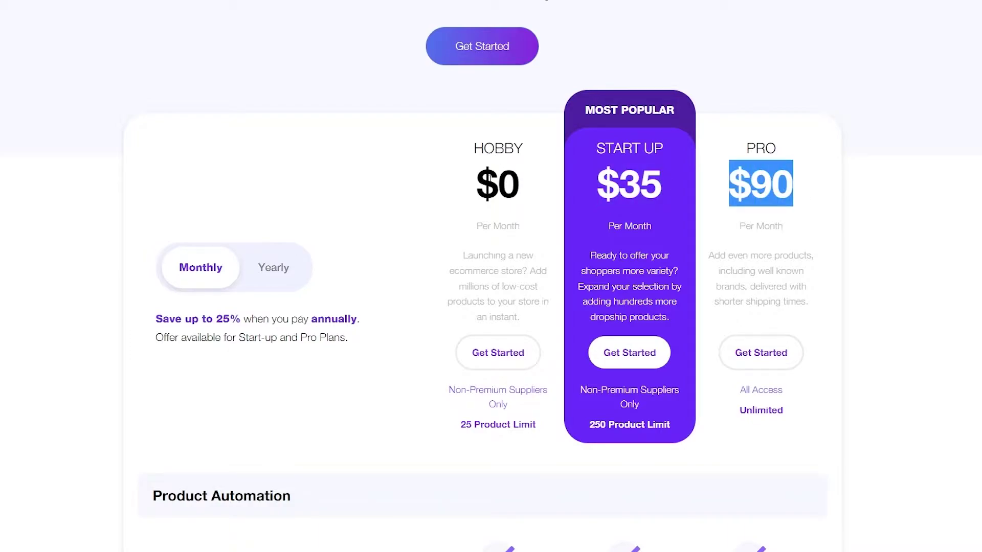
pyautogui.moveTo(476, 183); pyautogui.dragTo(528, 192)
pyautogui.click(528, 192)
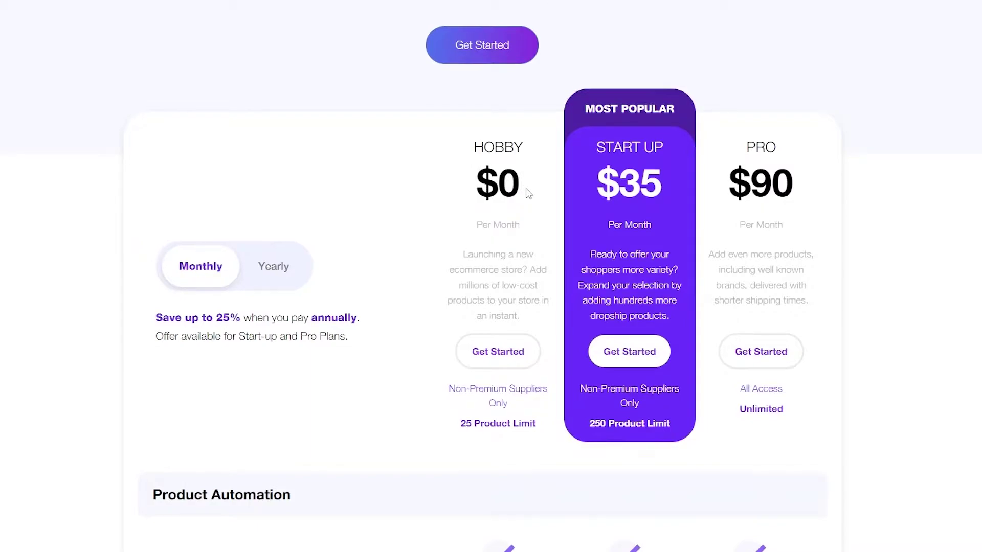
# - Highlight the product limits (25, 250, Unlimited) and each plan's supplier access note
pyautogui.scroll(-2, 527, 193)
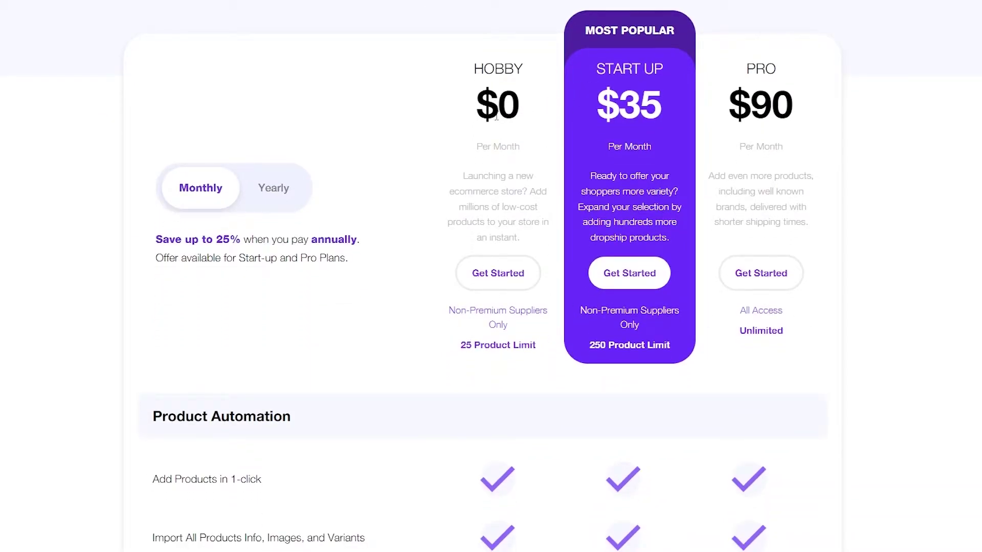
pyautogui.moveTo(463, 346); pyautogui.dragTo(539, 352)
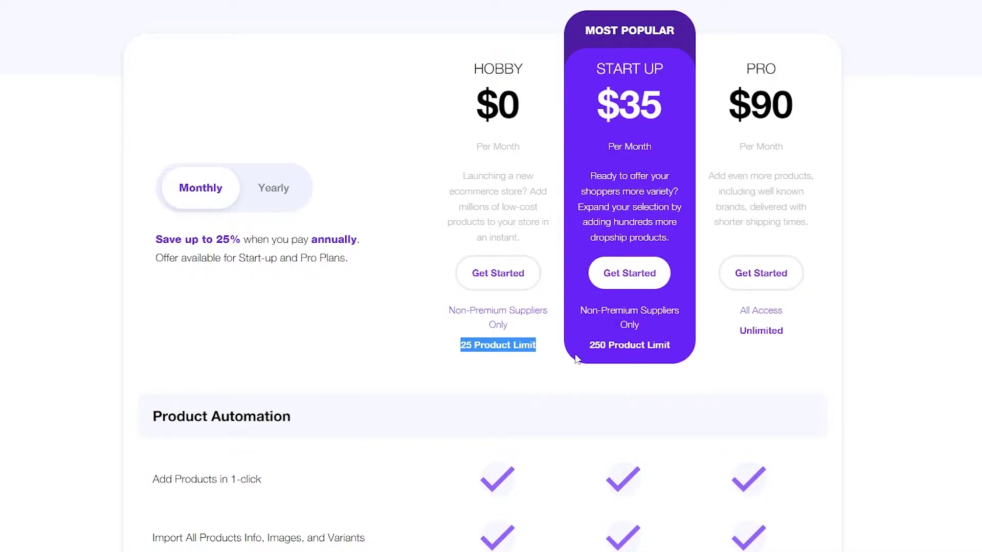
pyautogui.moveTo(589, 346); pyautogui.dragTo(678, 347)
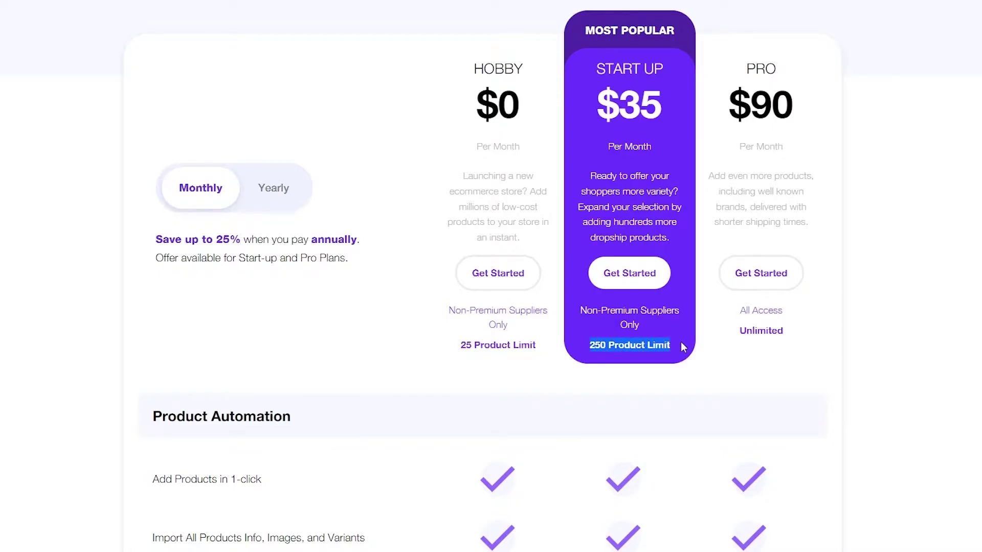
pyautogui.moveTo(739, 338); pyautogui.dragTo(813, 333)
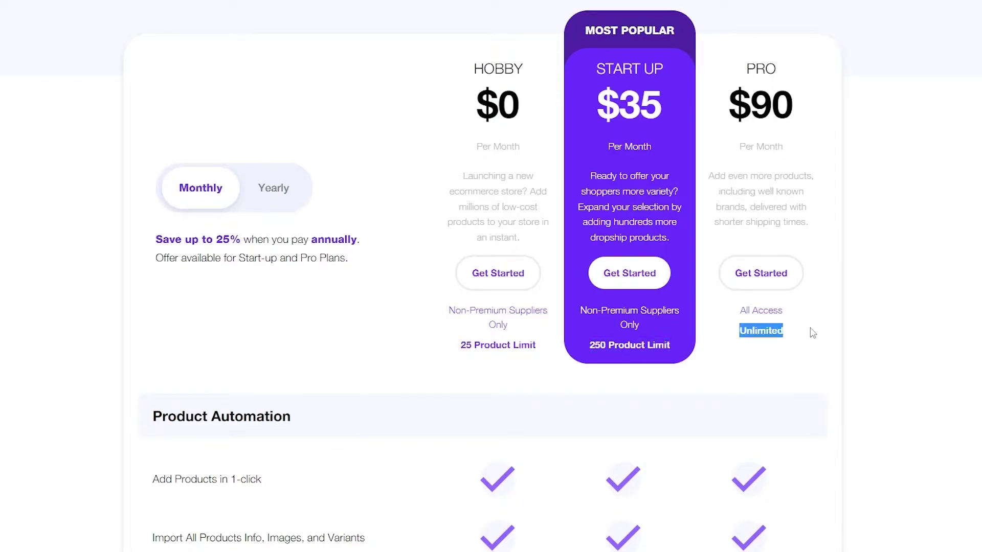
pyautogui.moveTo(739, 316); pyautogui.dragTo(799, 316)
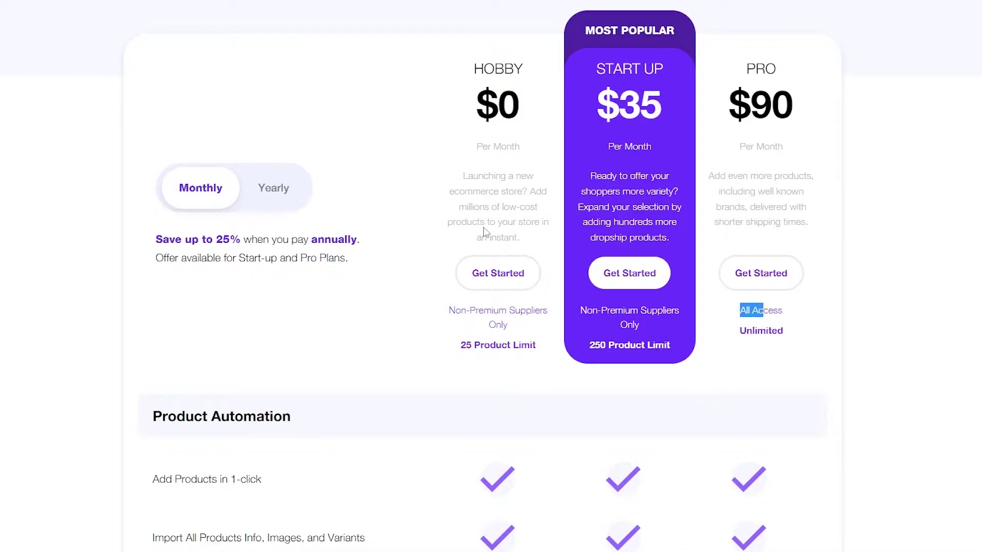
pyautogui.moveTo(449, 309); pyautogui.dragTo(528, 331)
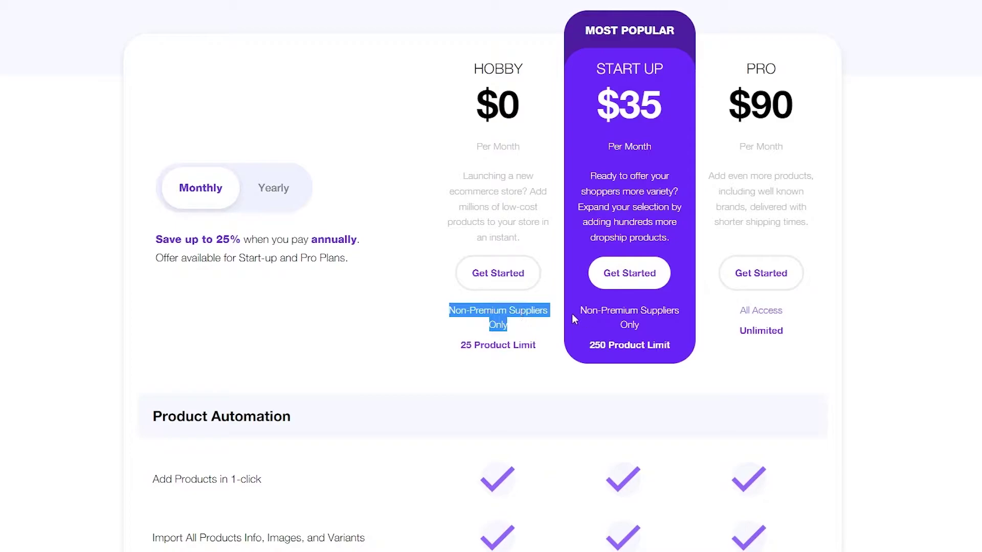
pyautogui.moveTo(580, 310); pyautogui.dragTo(643, 319)
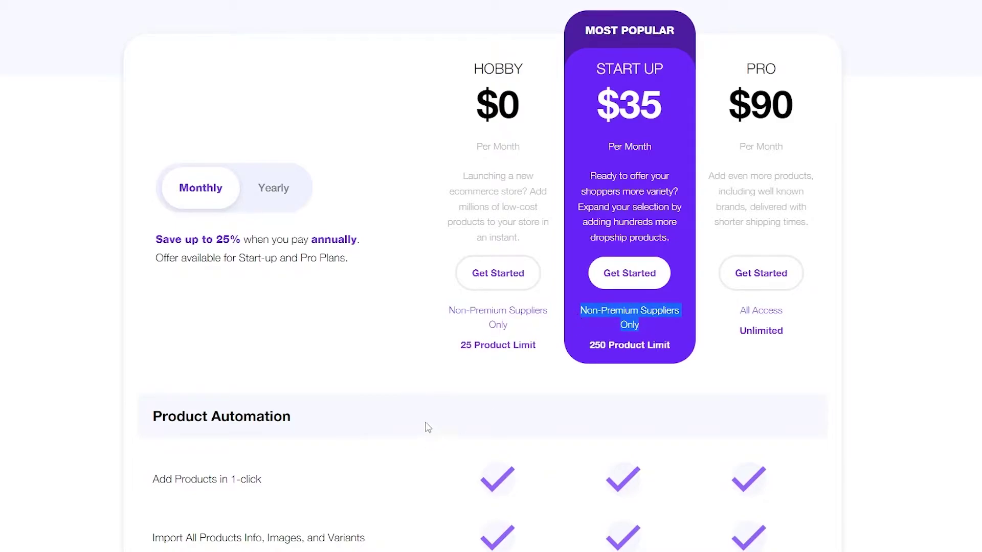
pyautogui.click(391, 385)
pyautogui.scroll(-3, 392, 388)
pyautogui.scroll(-10, 392, 387)
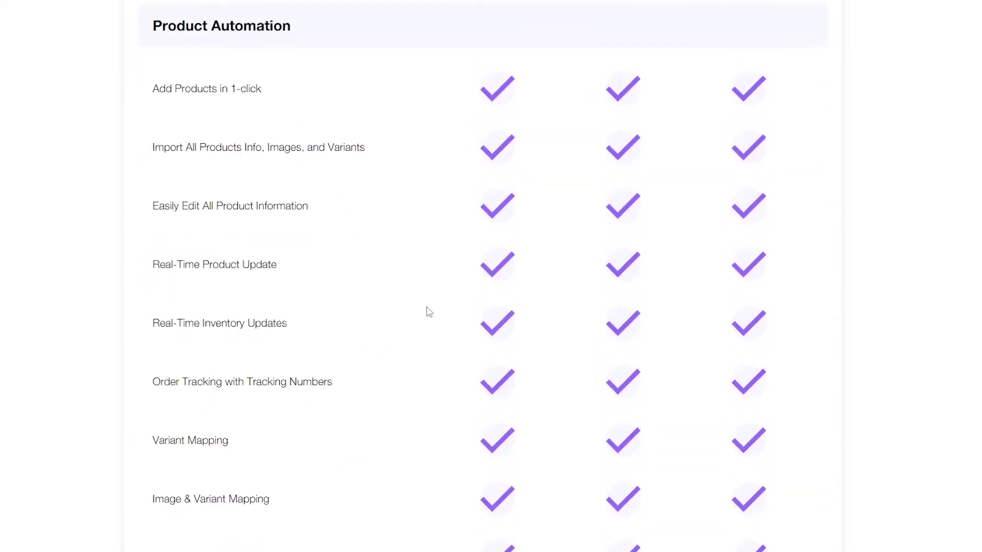
pyautogui.scroll(-4, 432, 310)
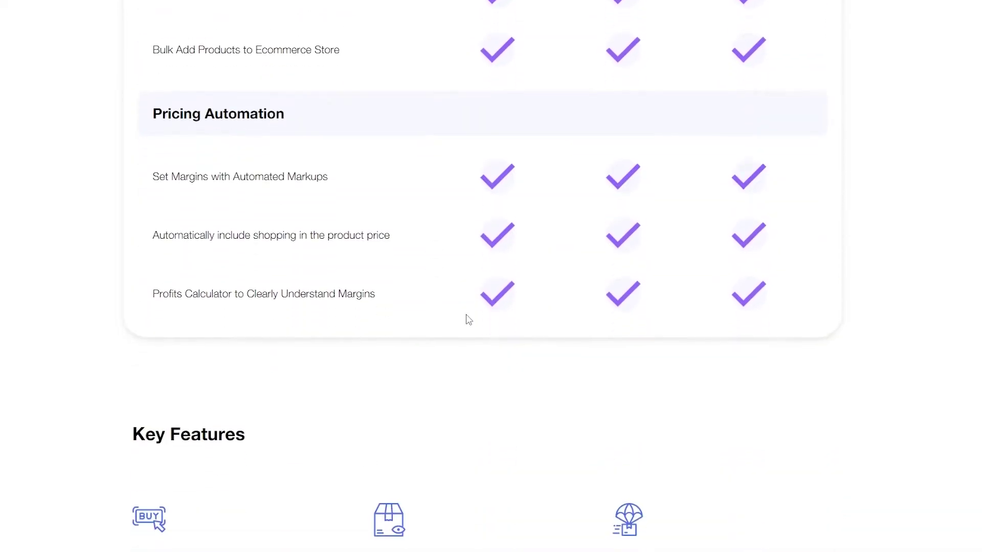
pyautogui.scroll(3, 233, 264)
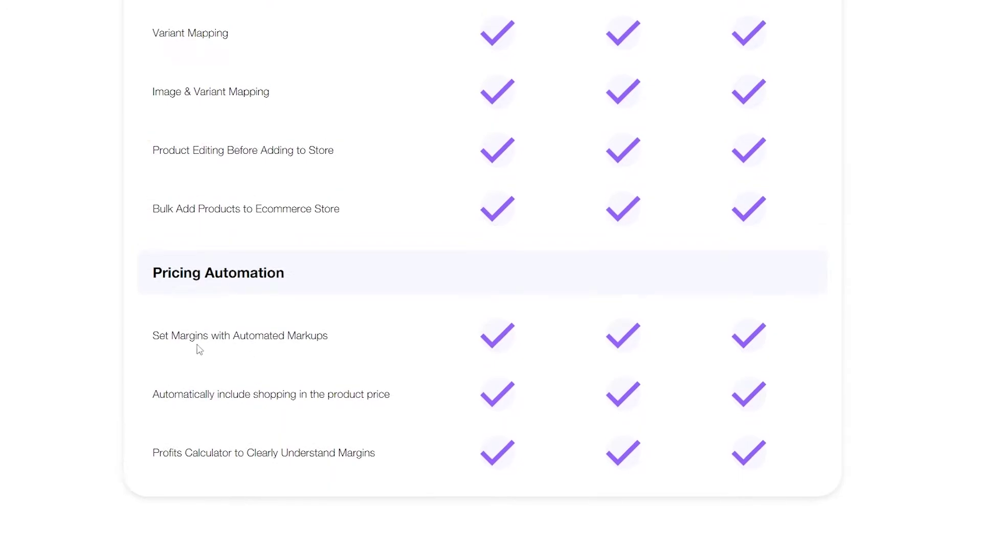
pyautogui.scroll(3, 335, 372)
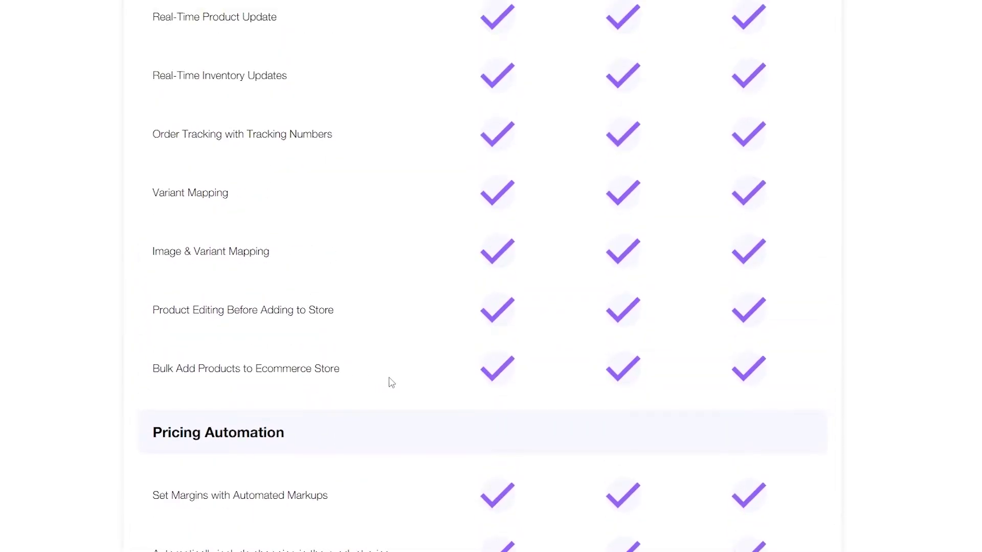
pyautogui.scroll(3, 392, 382)
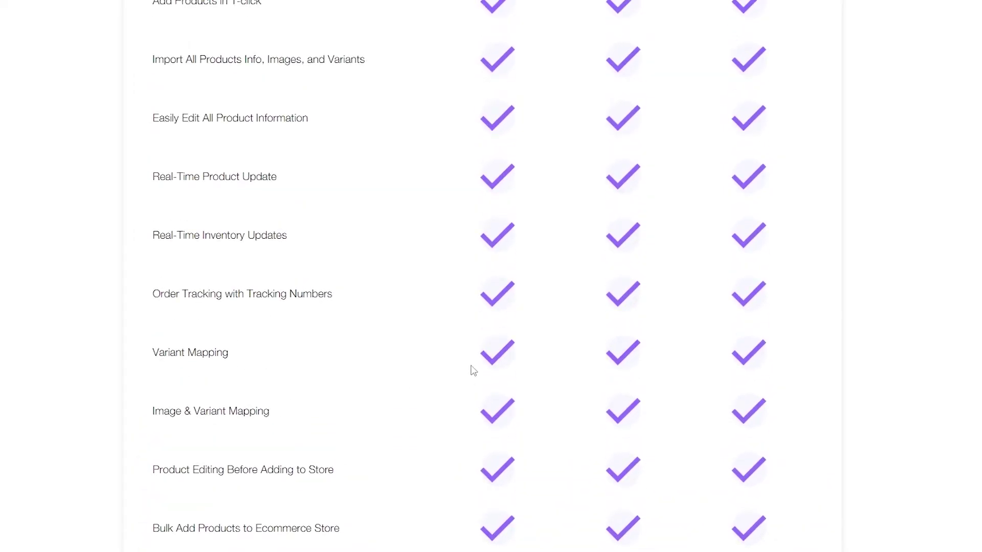
pyautogui.scroll(3, 474, 371)
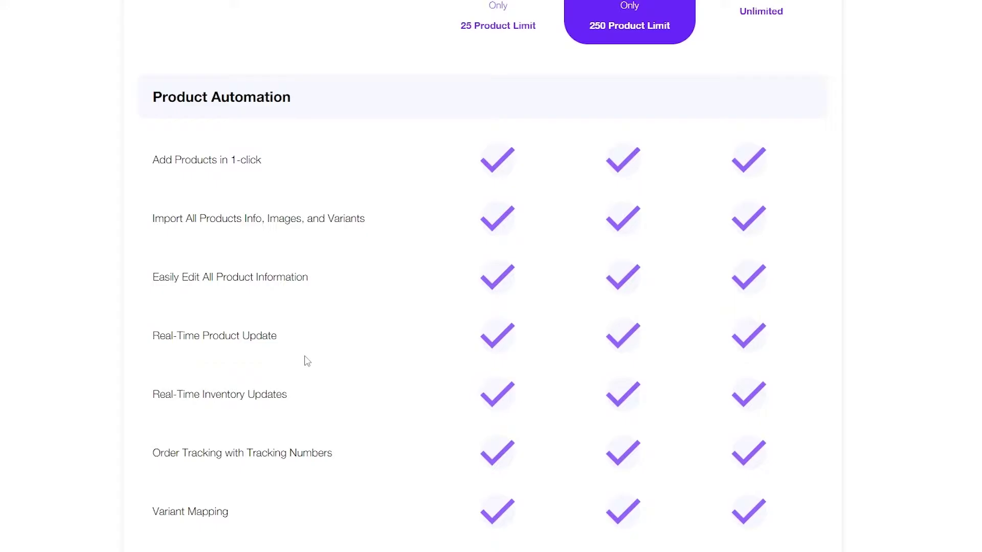
pyautogui.scroll(-8, 528, 354)
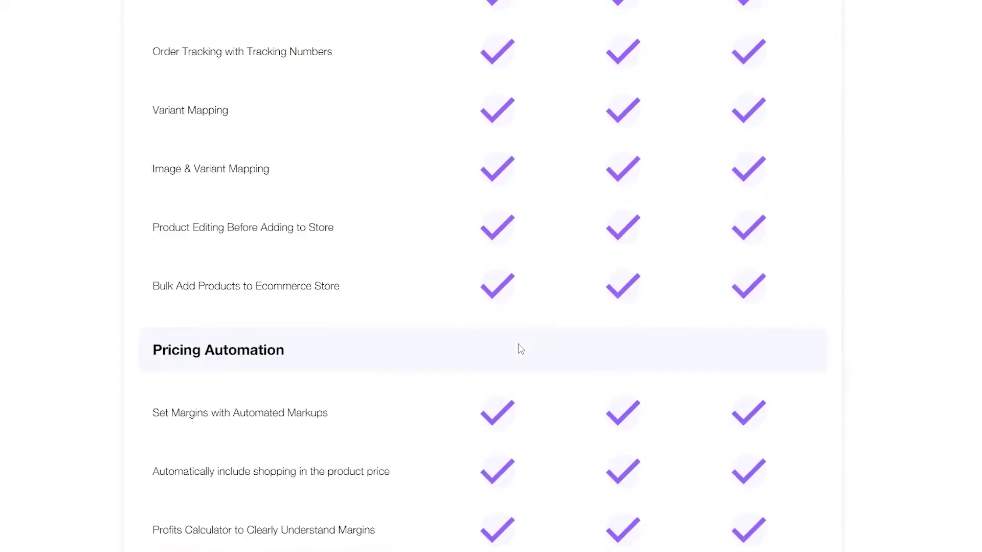
pyautogui.scroll(-6, 521, 349)
pyautogui.scroll(15, 517, 351)
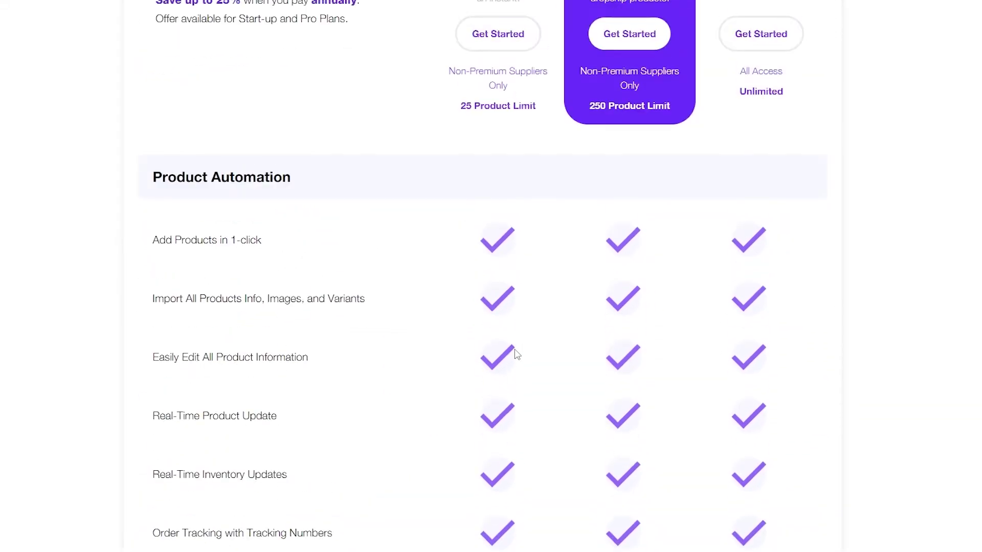
pyautogui.scroll(3, 516, 352)
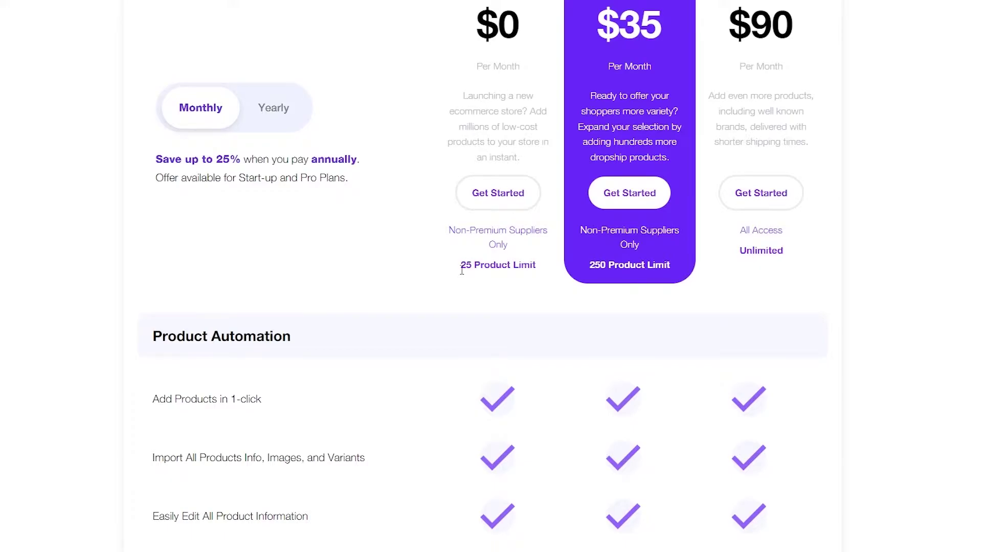
pyautogui.moveTo(462, 271); pyautogui.dragTo(536, 268)
pyautogui.click(413, 277)
pyautogui.scroll(-20, 486, 300)
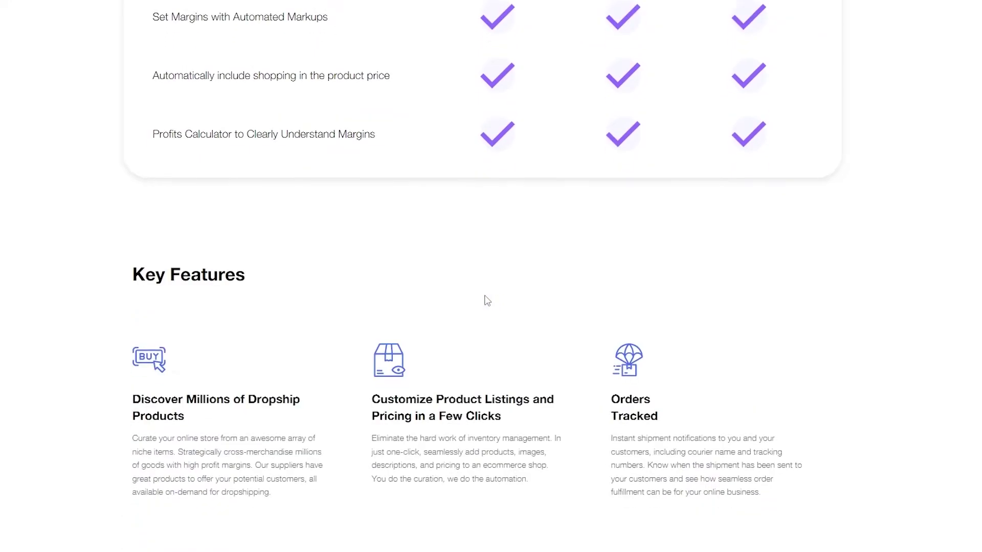
pyautogui.scroll(12, 488, 301)
pyautogui.scroll(10, 489, 302)
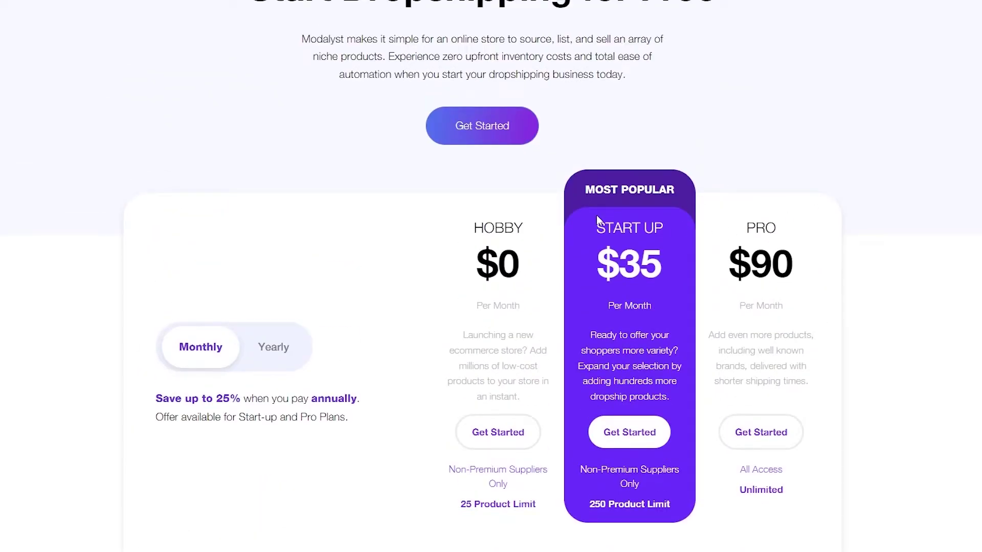
# - Scroll through the pricing page listing the Hobby $0, Start Up $35 and Pro $90 plans
pyautogui.scroll(-3, 593, 225)
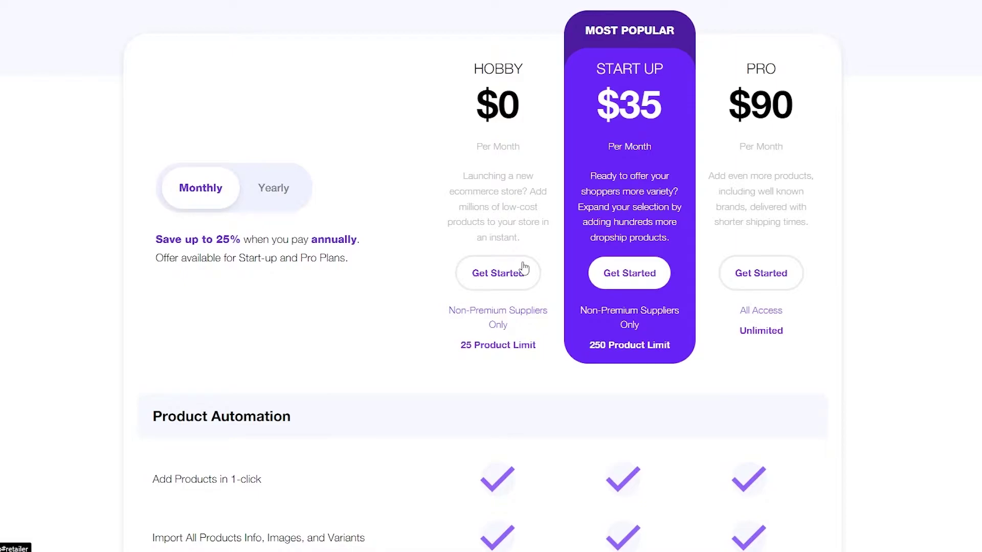
pyautogui.scroll(-3, 494, 311)
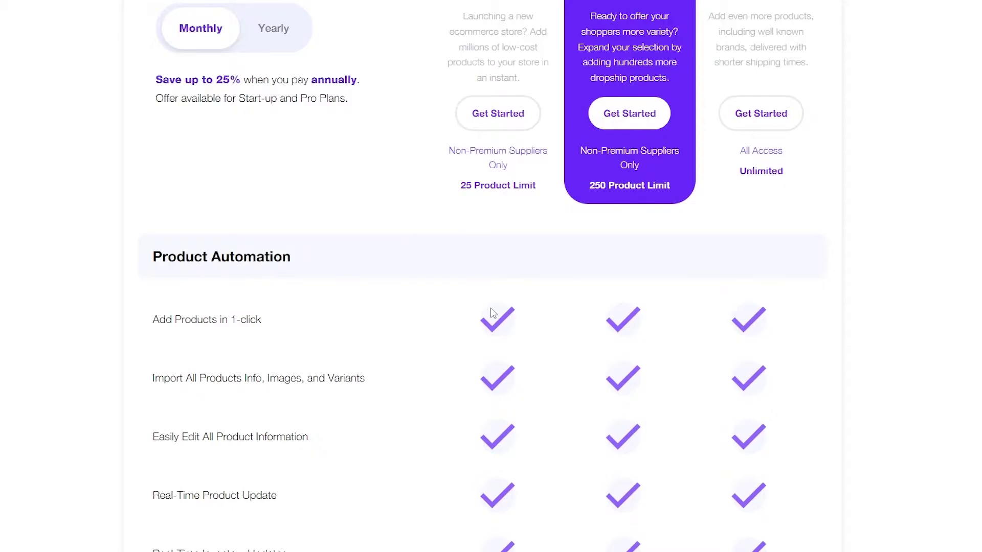
pyautogui.scroll(-3, 493, 313)
pyautogui.scroll(-5, 493, 313)
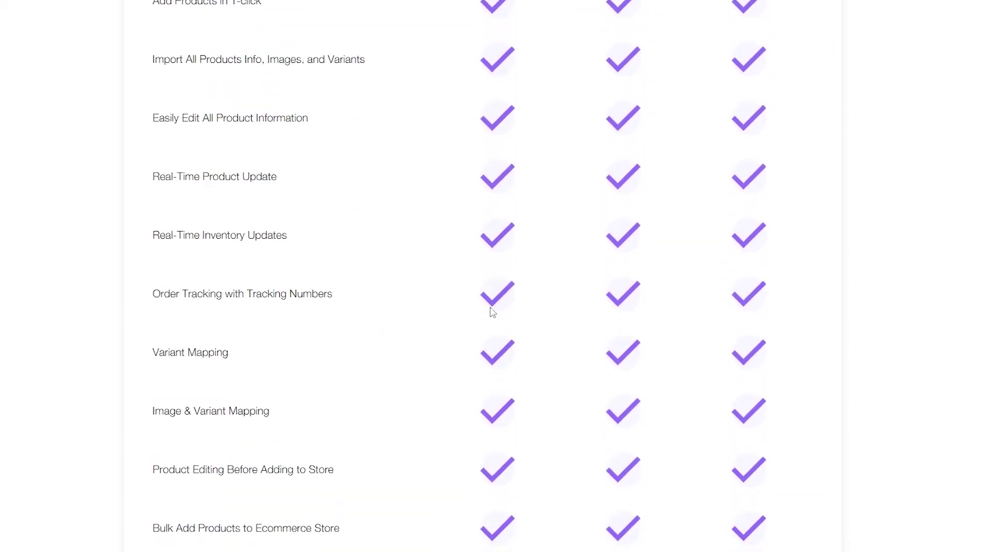
pyautogui.scroll(-2, 492, 313)
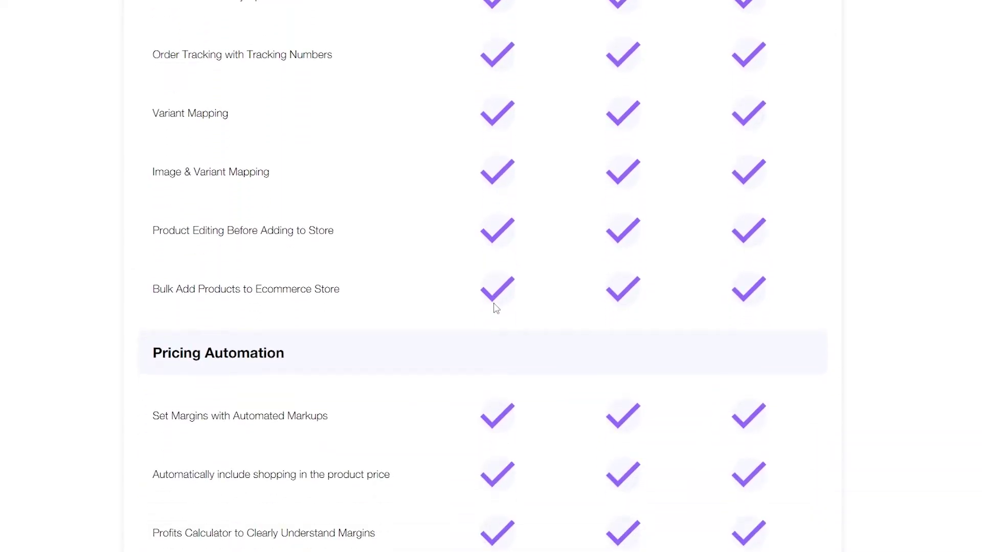
pyautogui.scroll(16, 496, 308)
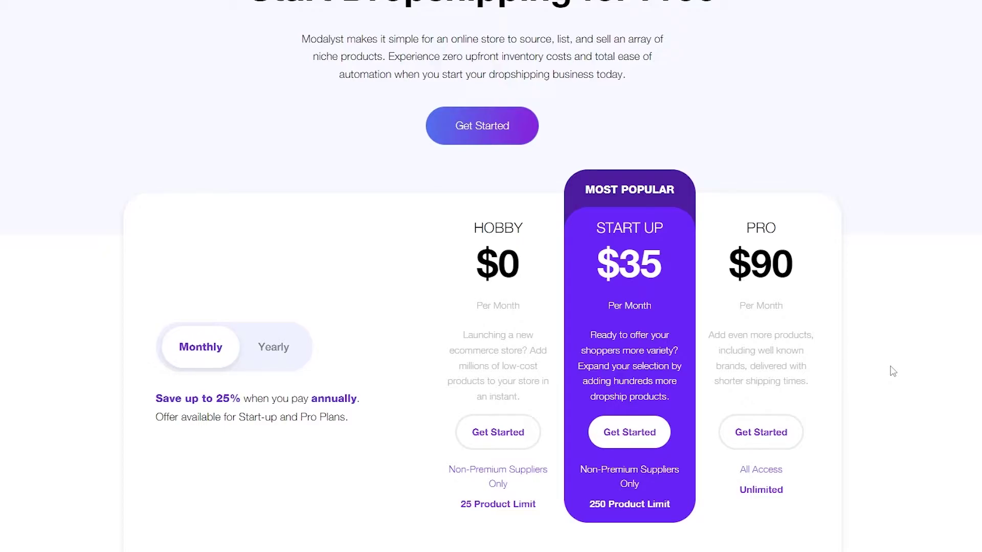
pyautogui.scroll(3, 892, 372)
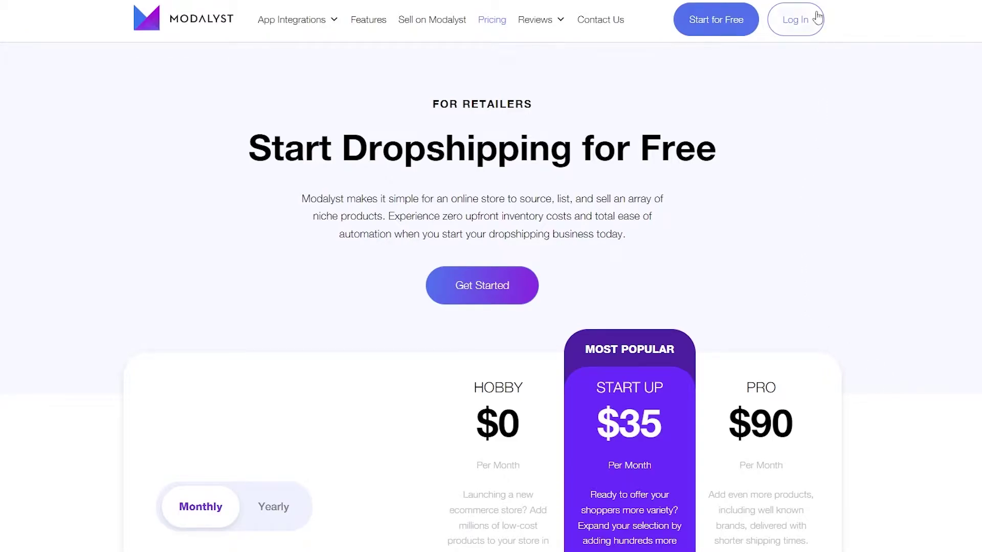
# - Log in and scroll through the Ready to sell catalogue of 902,986 products
pyautogui.click(797, 20)
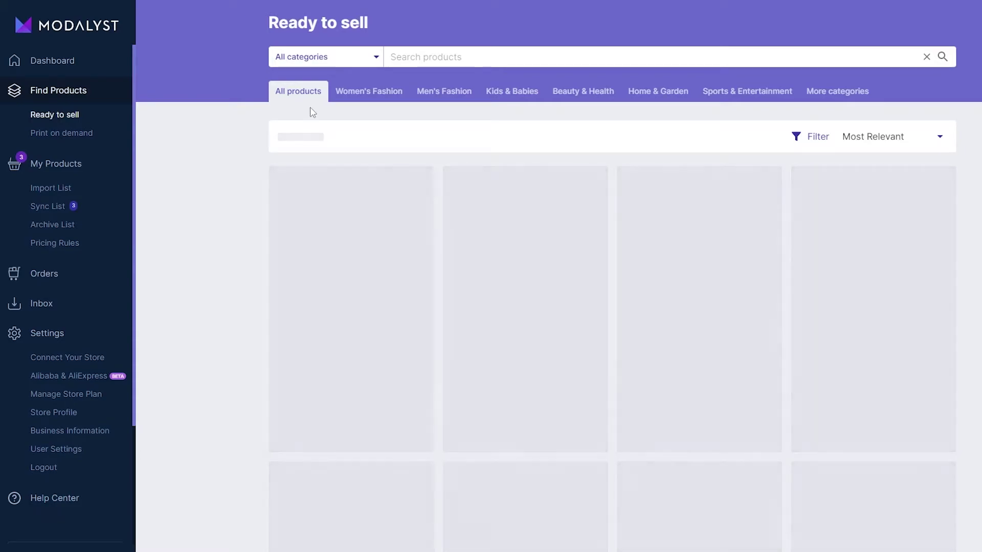
pyautogui.scroll(-3, 264, 149)
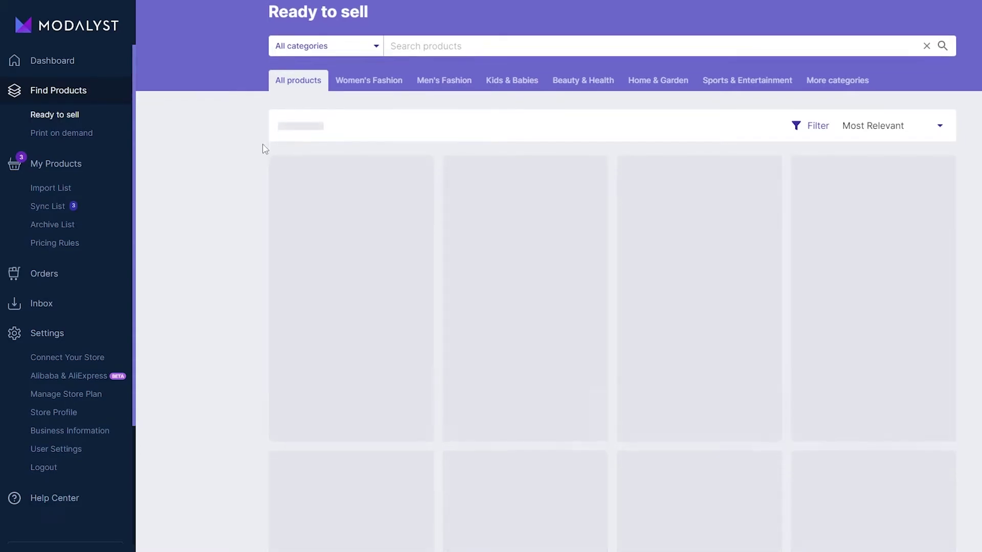
pyautogui.scroll(-8, 265, 149)
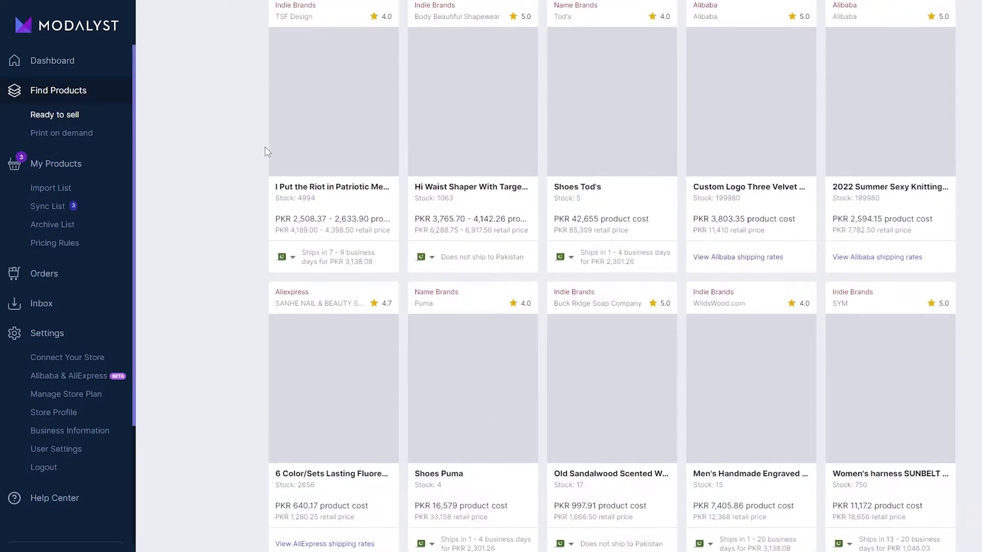
pyautogui.scroll(4, 263, 168)
pyautogui.scroll(5, 264, 168)
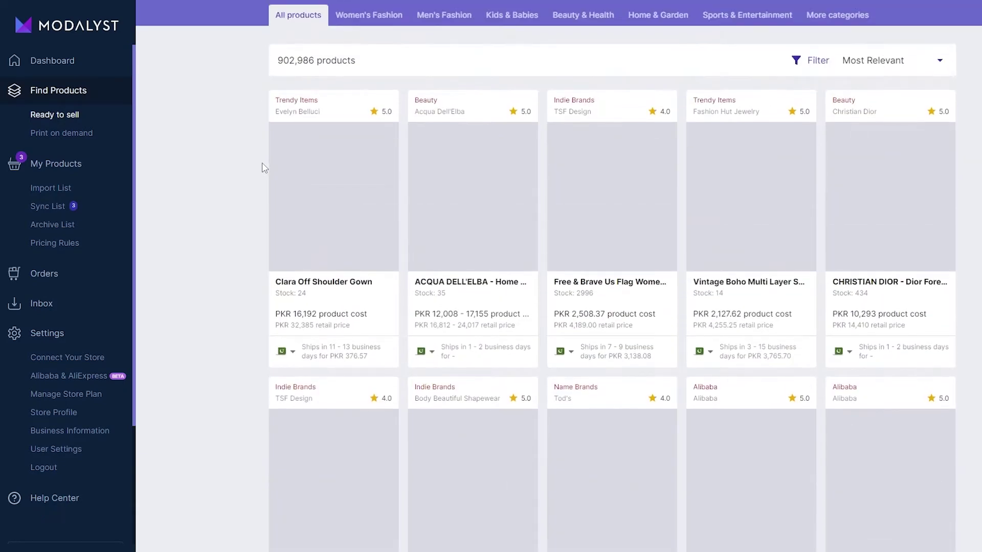
pyautogui.scroll(2, 264, 168)
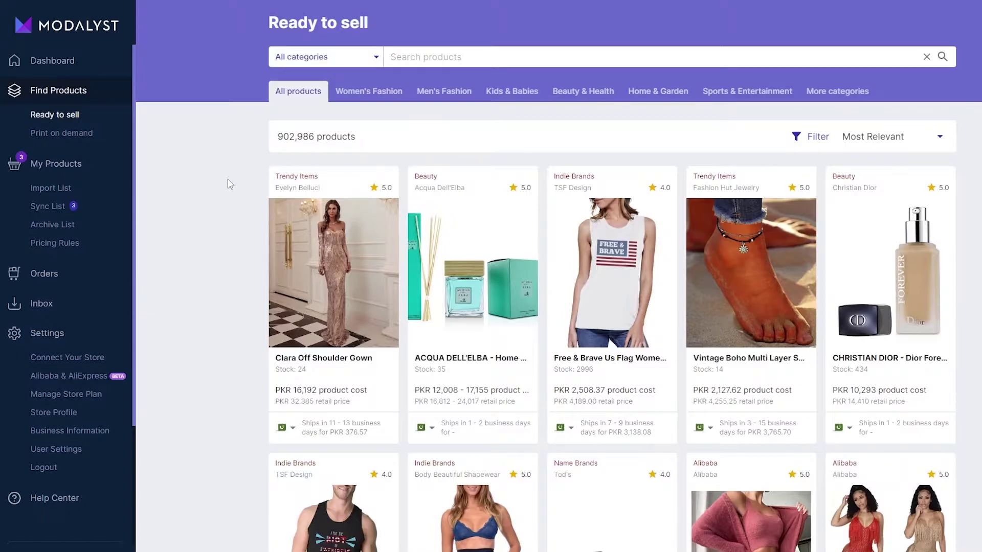
pyautogui.scroll(-10, 227, 184)
pyautogui.scroll(-20, 227, 203)
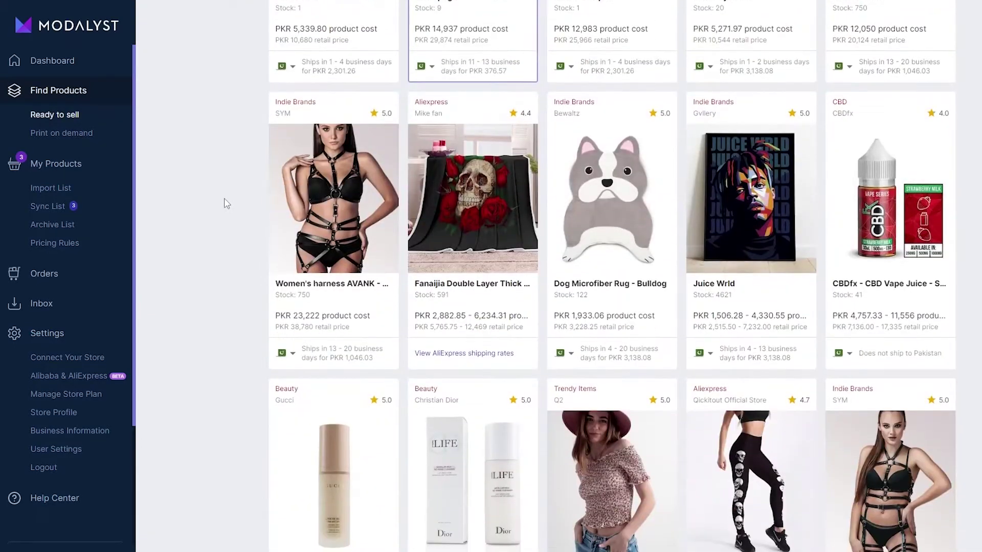
pyautogui.scroll(-12, 227, 203)
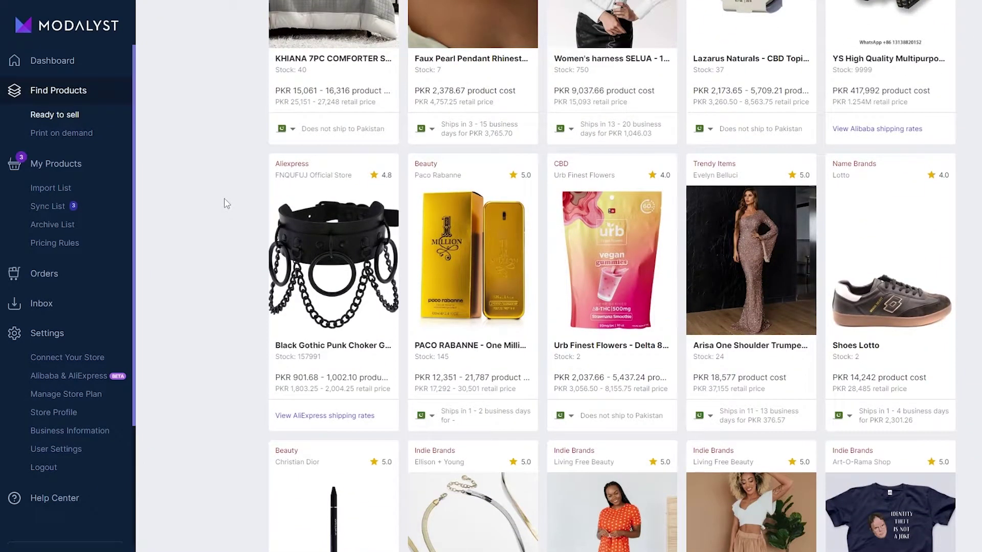
pyautogui.scroll(-10, 227, 203)
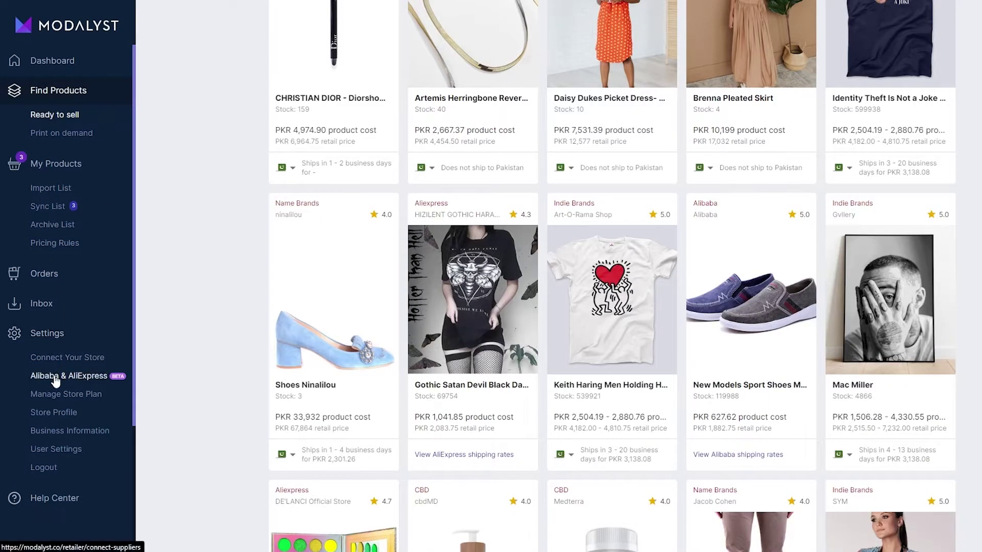
# - Review the Alibaba and AliExpress connection cards, then go to Connect Your Store settings
pyautogui.click(88, 381)
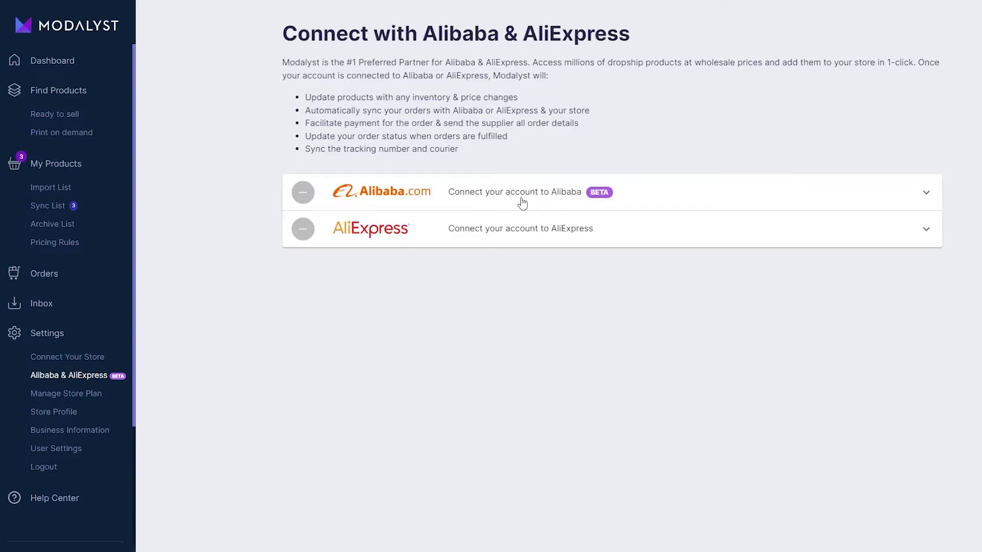
pyautogui.click(926, 194)
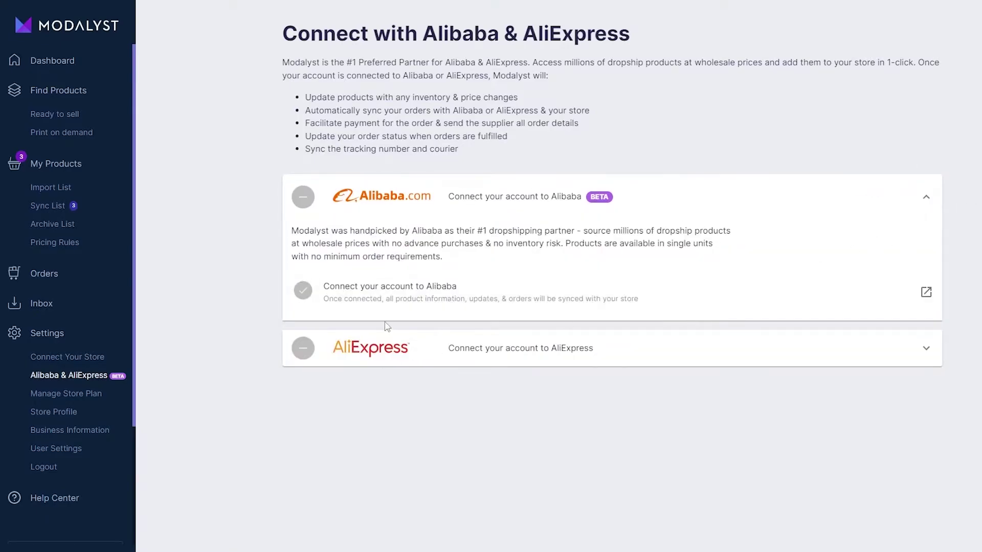
pyautogui.click(925, 356)
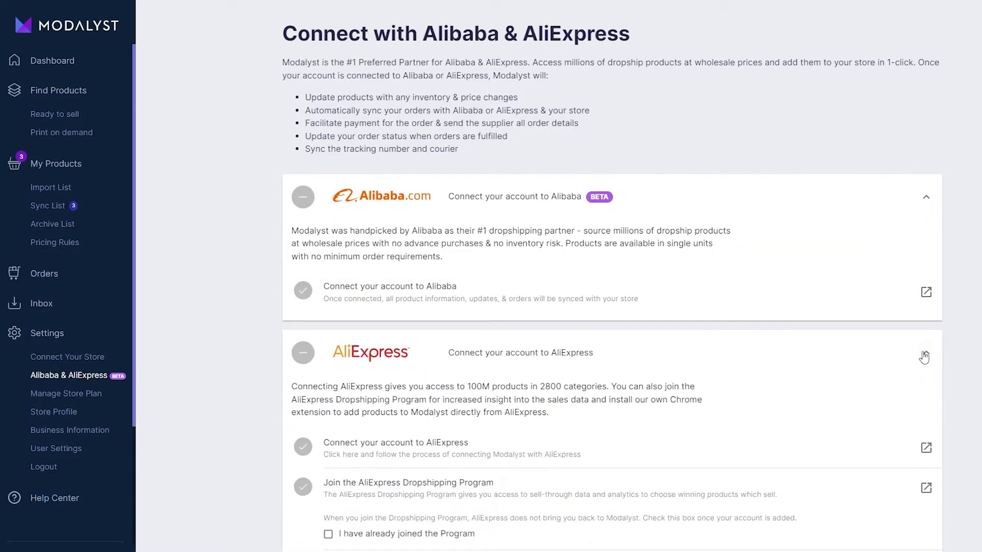
pyautogui.scroll(-2, 924, 357)
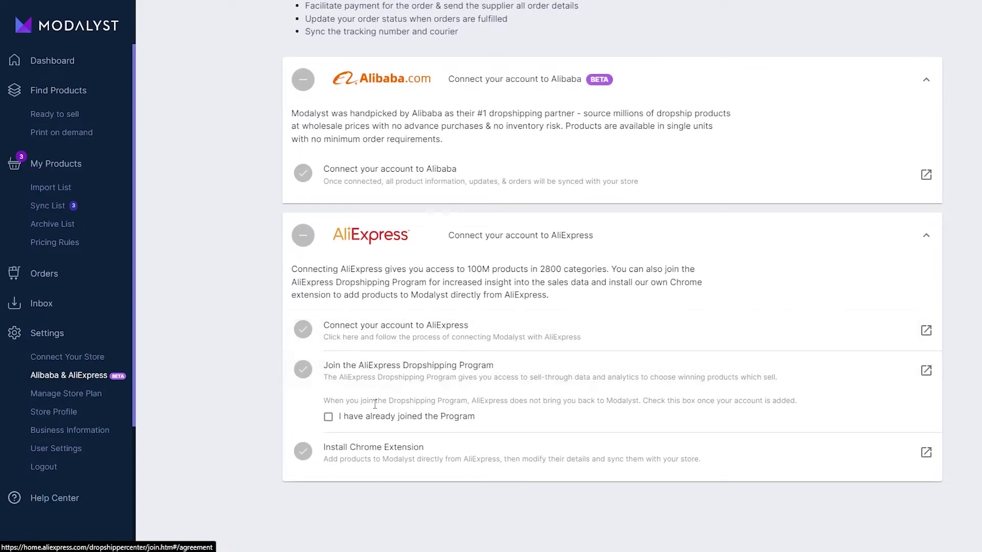
pyautogui.click(927, 239)
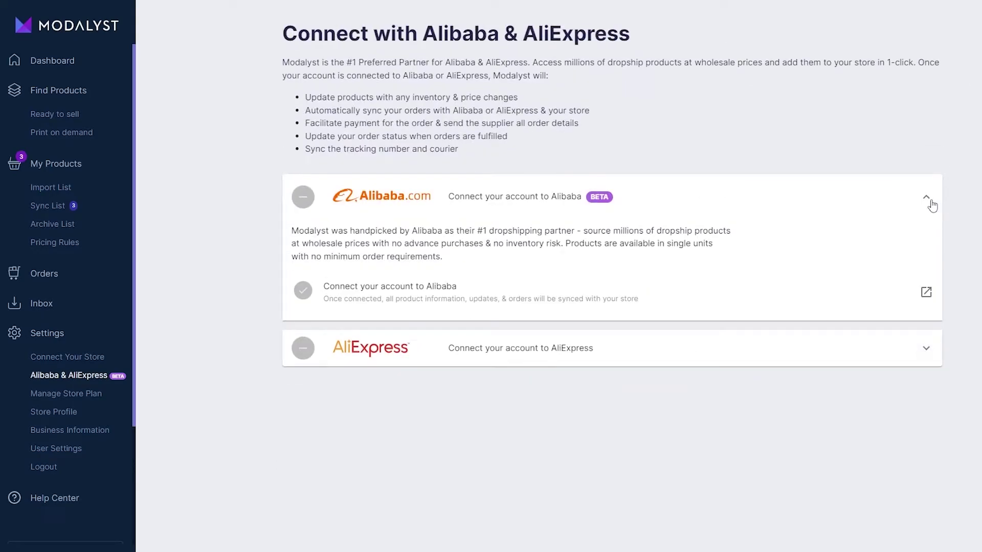
pyautogui.click(929, 199)
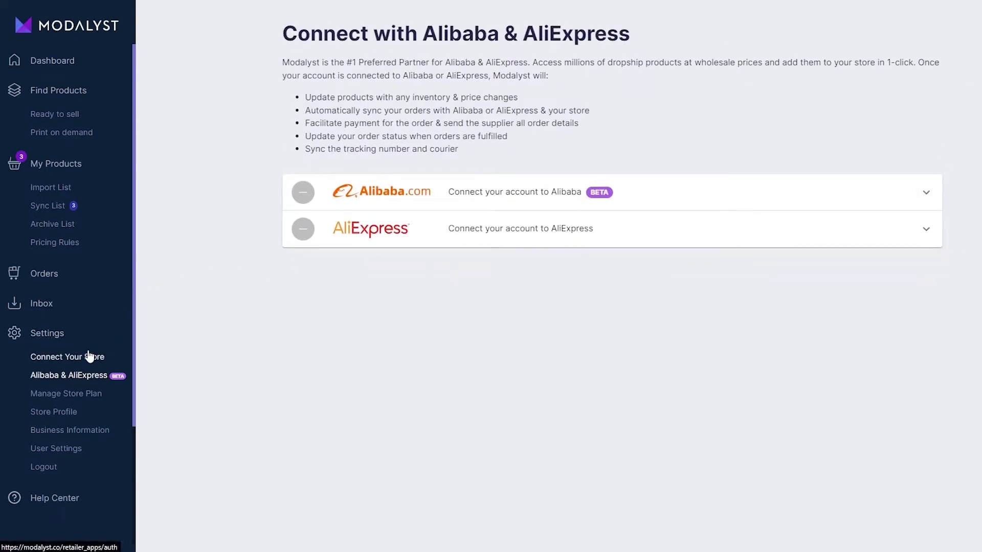
pyautogui.click(89, 356)
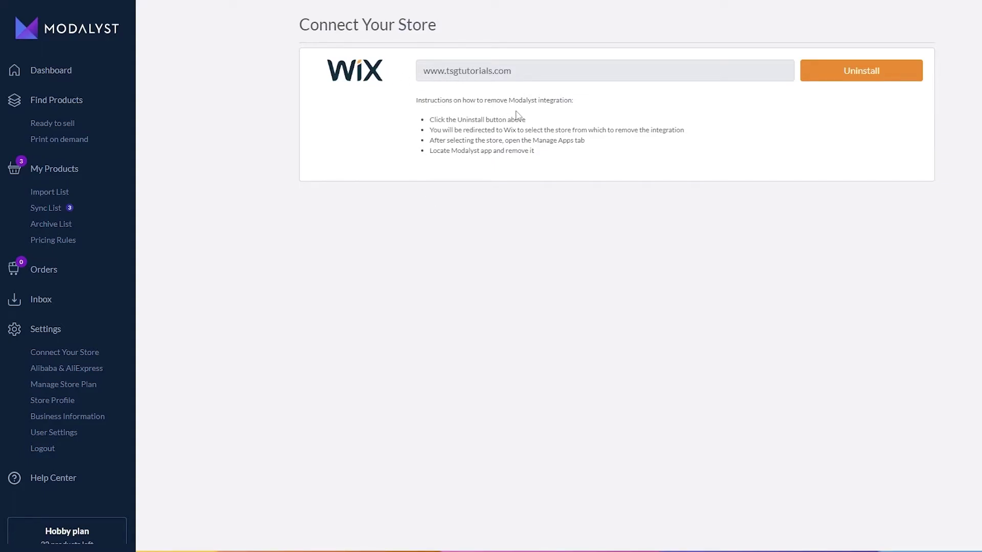
# - Begin uninstalling the Wix store integration
pyautogui.click(840, 72)
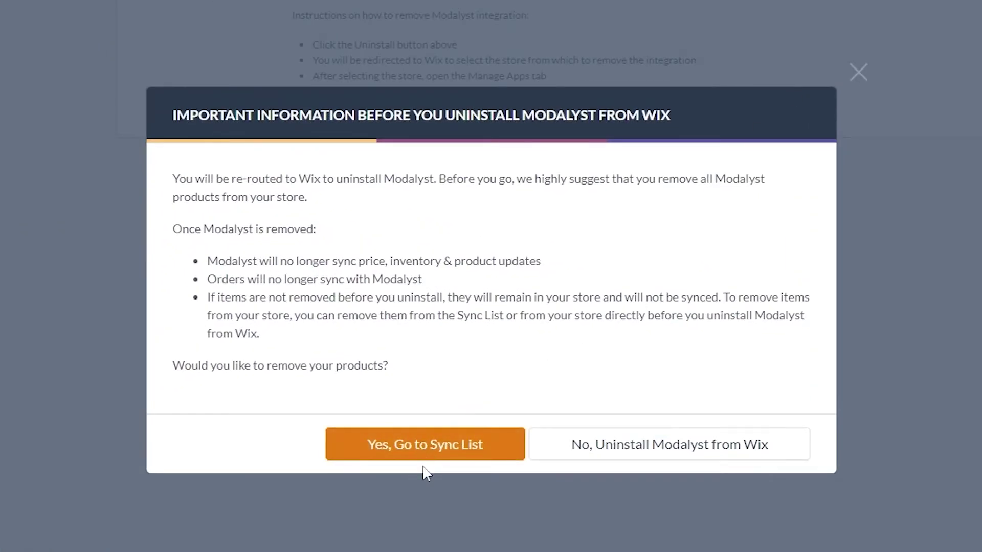
# - Uninstall Modalyst from Wix without removing products, via My Site's Manage Apps options
pyautogui.click(677, 454)
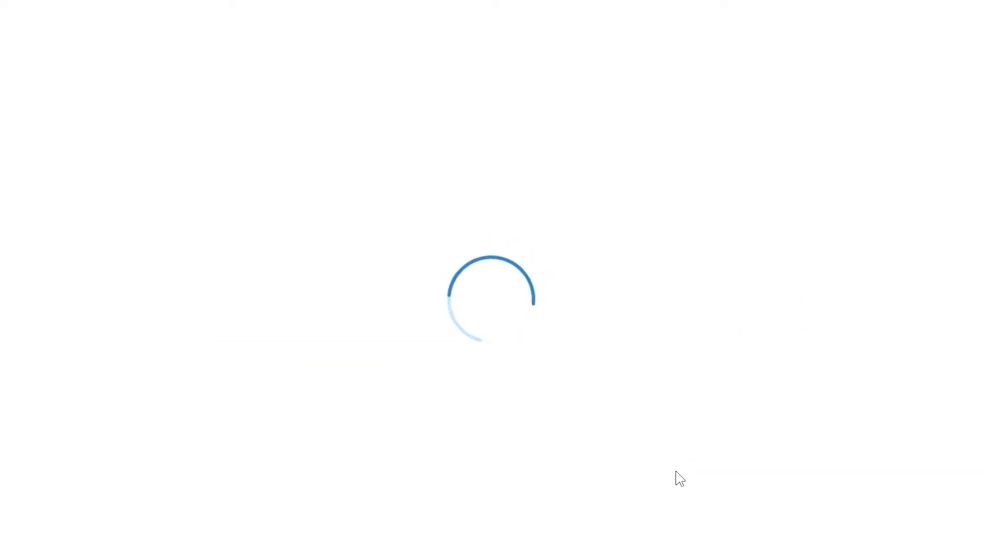
pyautogui.moveTo(644, 221)
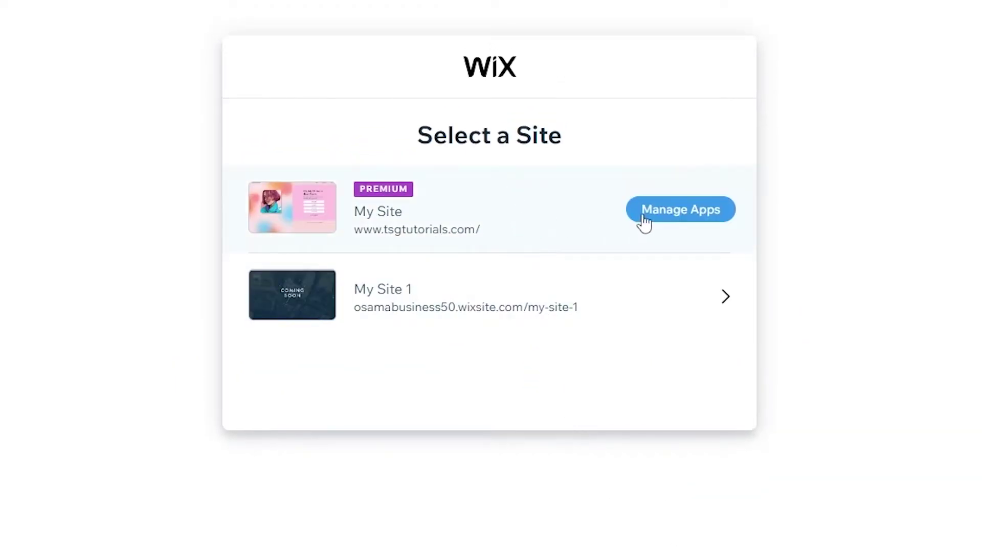
pyautogui.click(674, 221)
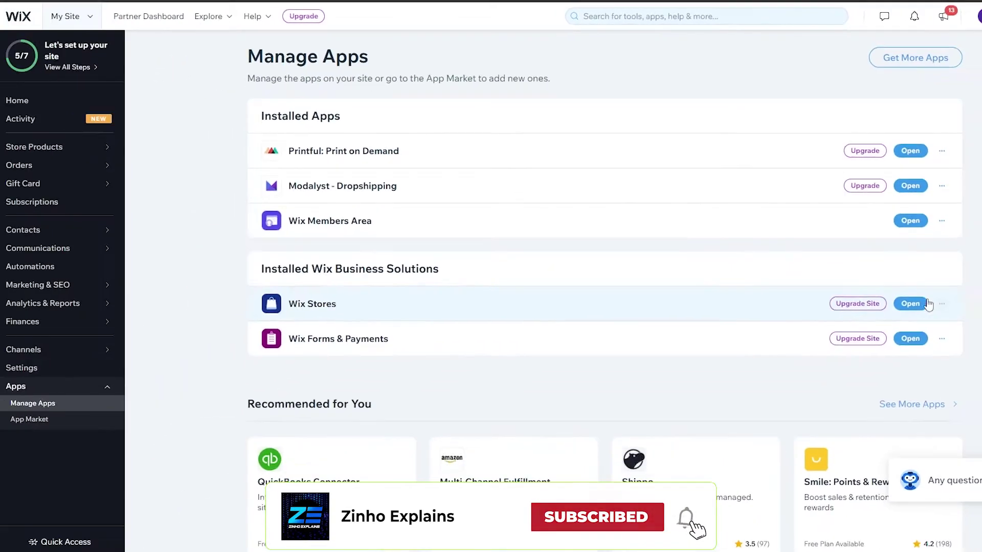
pyautogui.click(941, 186)
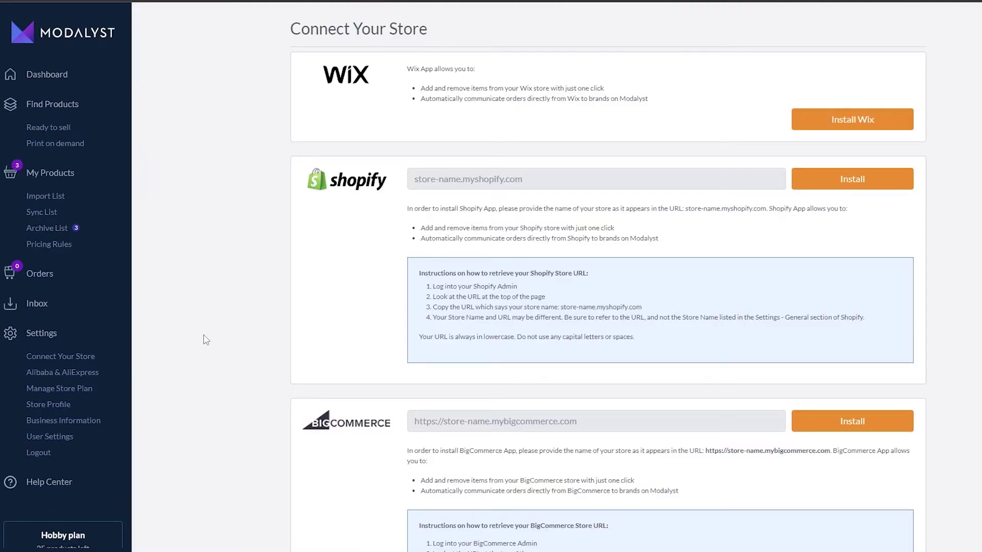
# - Reinstall Modalyst - Dropshipping on My Site and grant its permissions
pyautogui.click(815, 125)
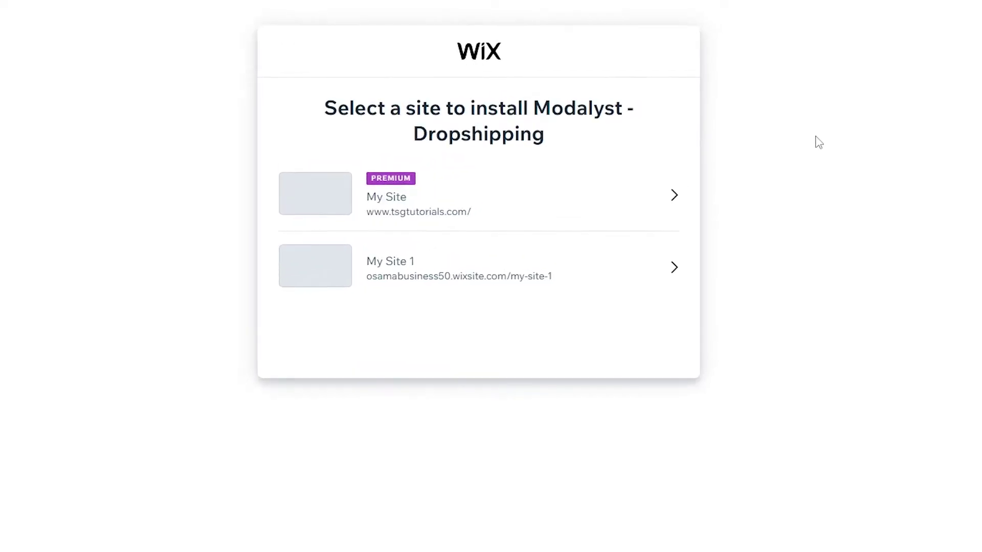
pyautogui.moveTo(415, 212)
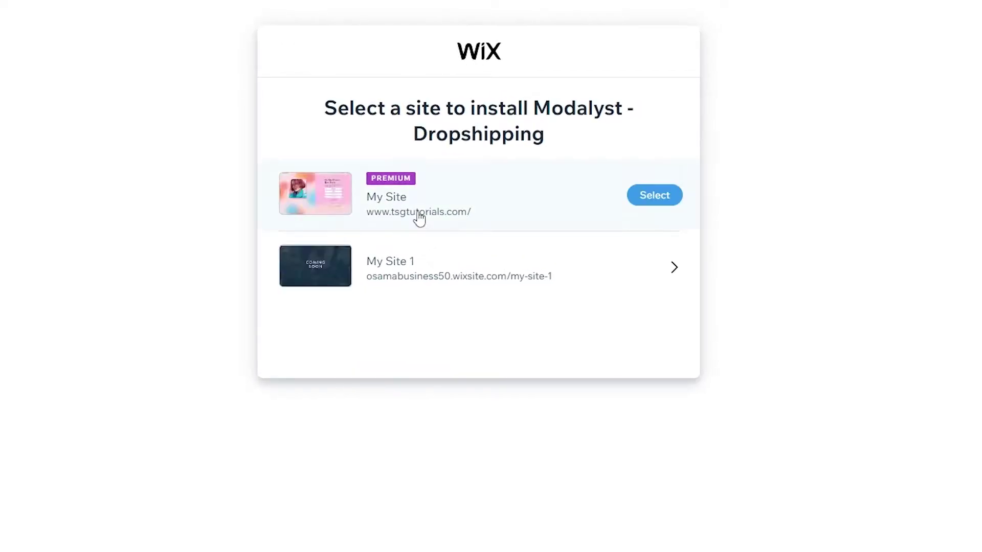
pyautogui.click(665, 200)
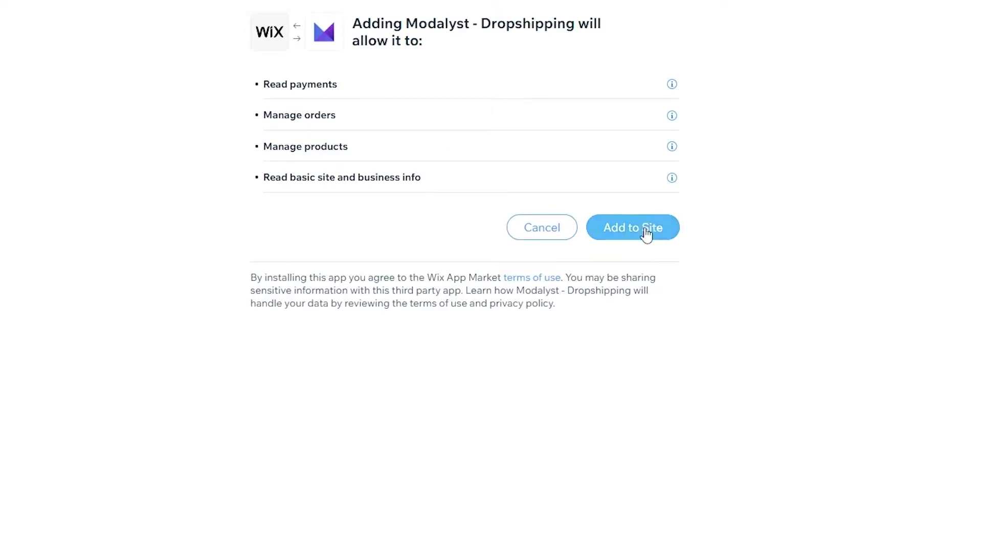
pyautogui.click(647, 233)
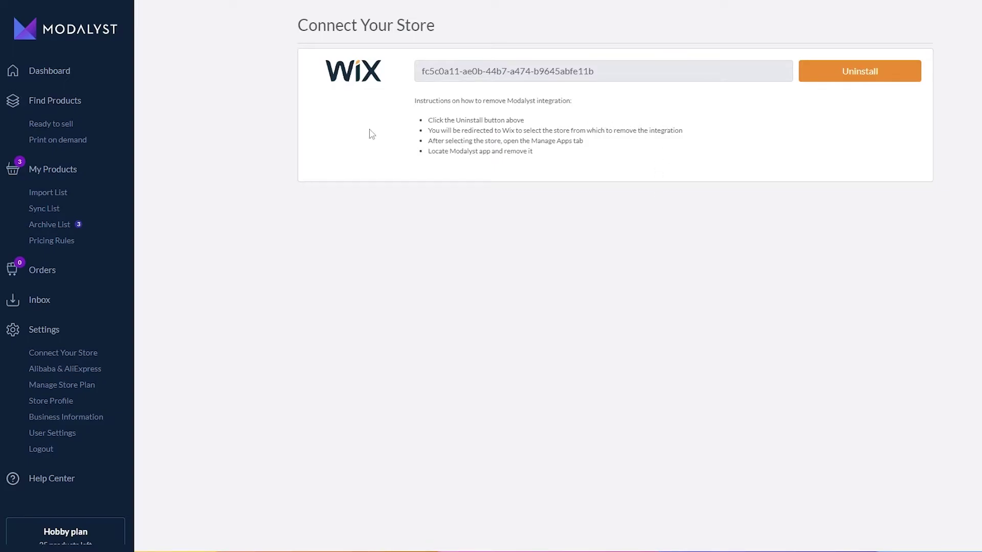
# - Add the Fratessa Seamless leggings set and grey sports top to the import list
pyautogui.click(46, 109)
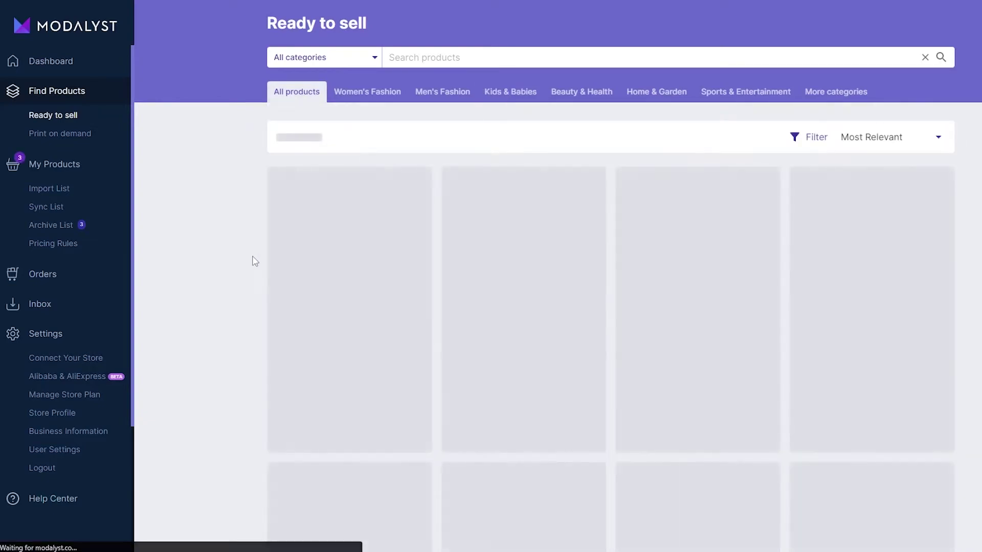
pyautogui.scroll(-9, 255, 261)
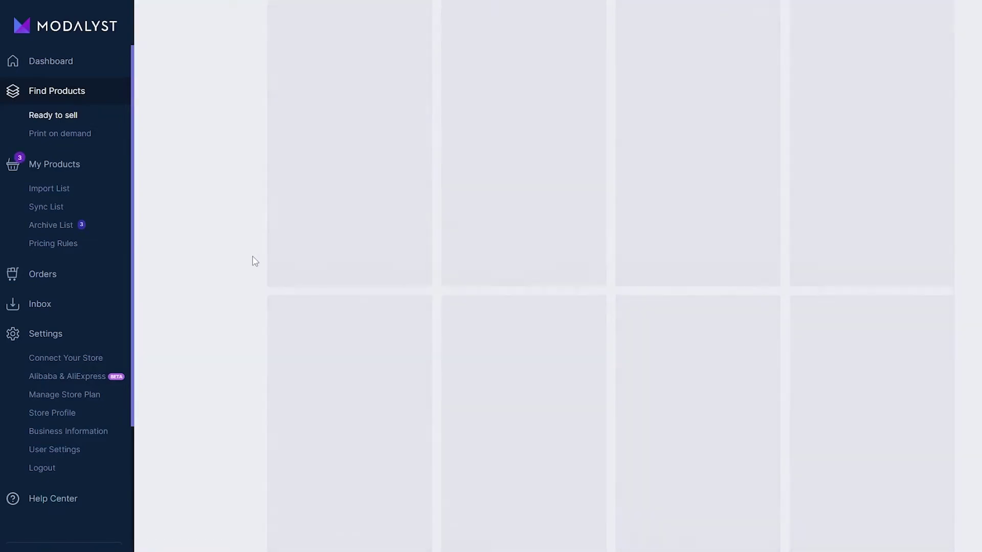
pyautogui.scroll(-5, 255, 262)
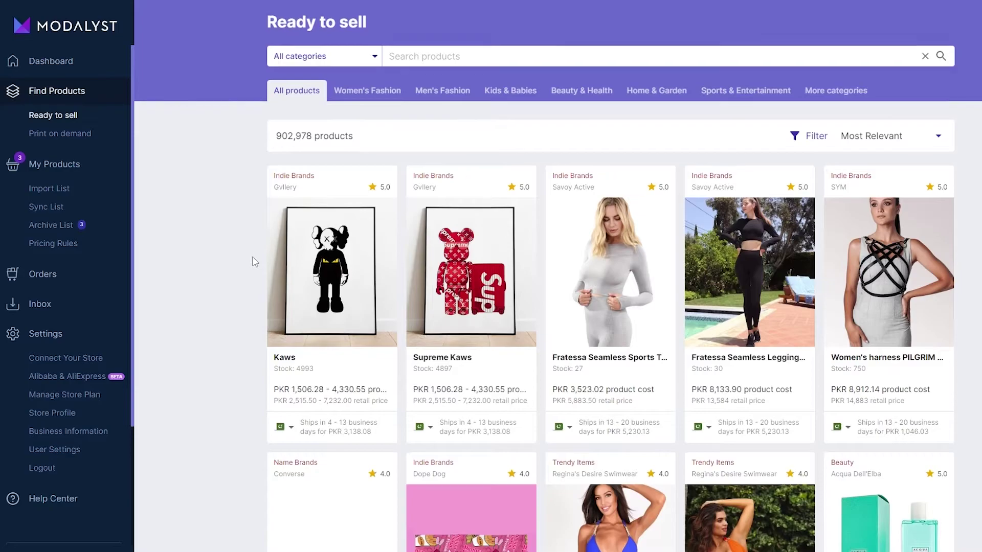
pyautogui.scroll(-1, 255, 262)
pyautogui.moveTo(747, 266)
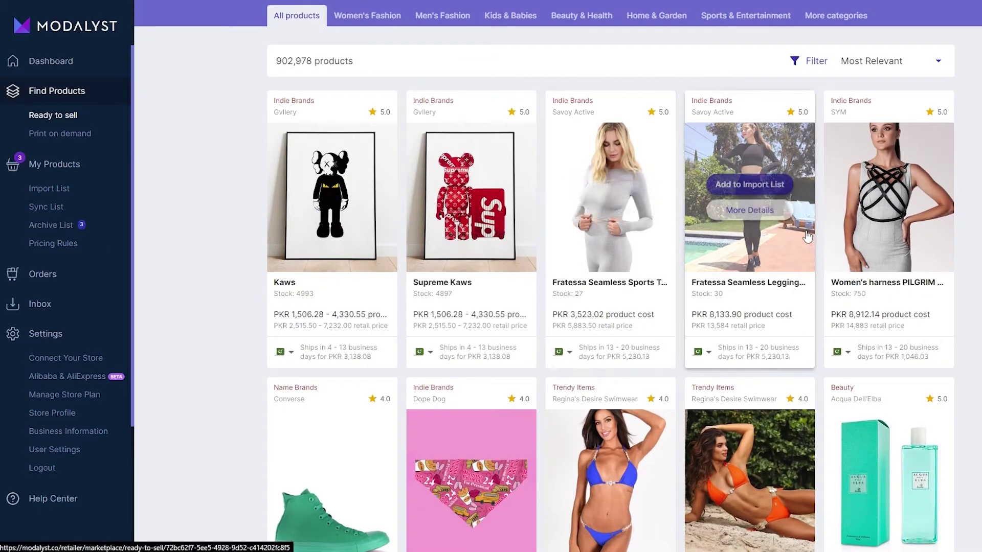
pyautogui.scroll(1, 746, 282)
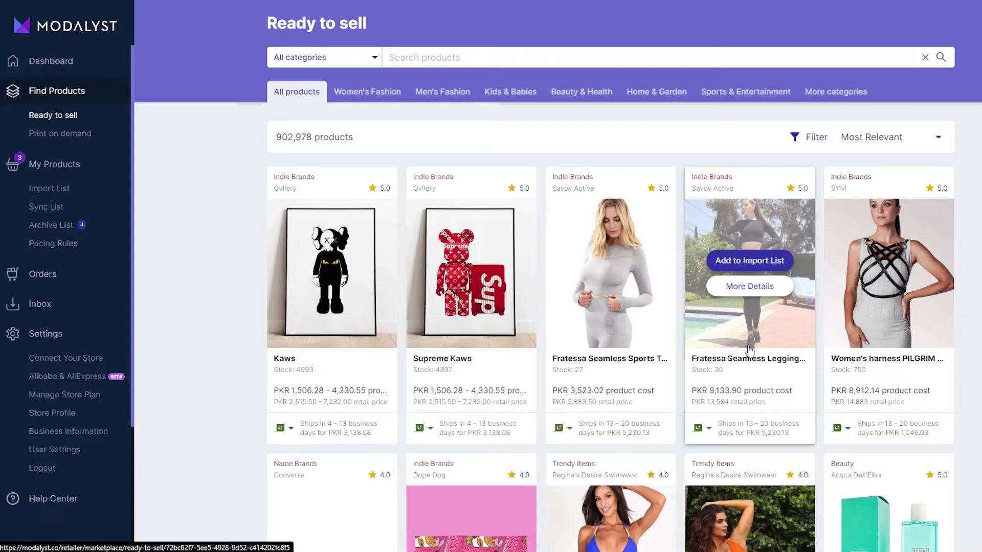
pyautogui.click(745, 266)
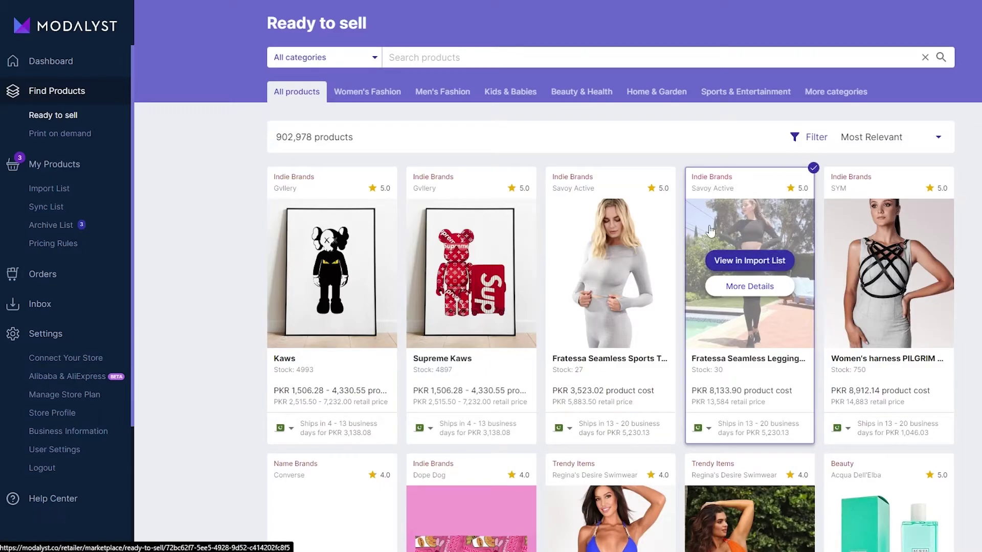
pyautogui.click(602, 267)
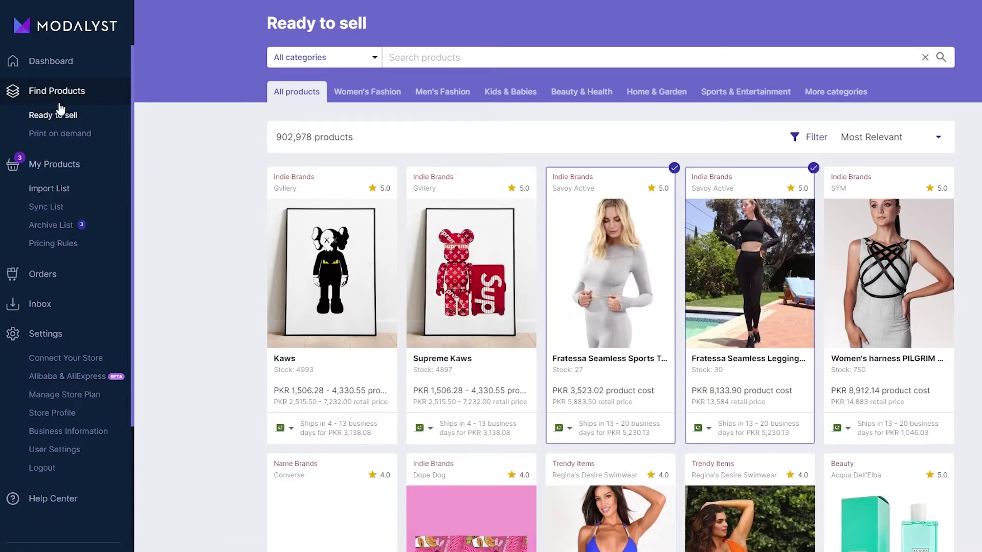
# - Open the Import List and scroll through the saved products
pyautogui.click(46, 191)
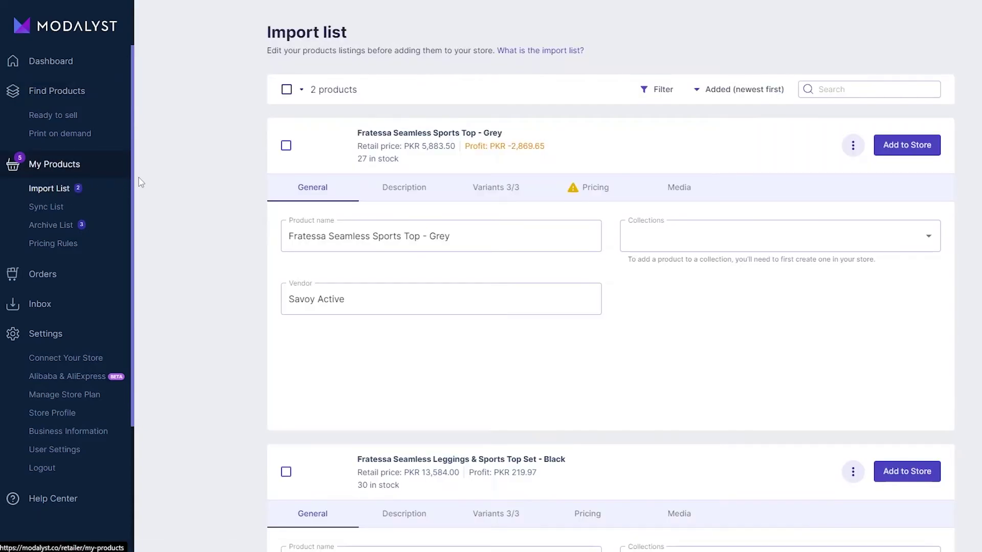
pyautogui.scroll(-5, 234, 245)
pyautogui.scroll(3, 219, 255)
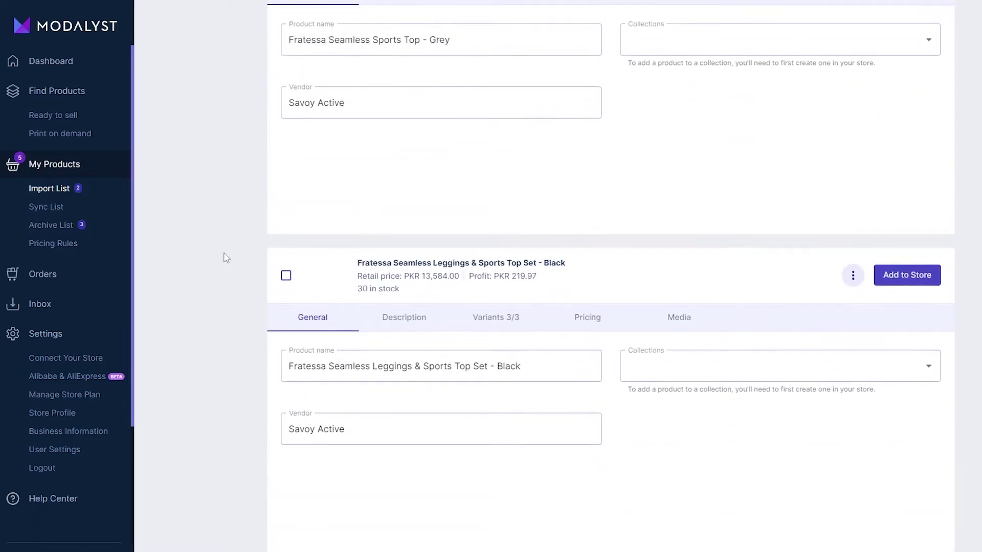
pyautogui.scroll(3, 227, 259)
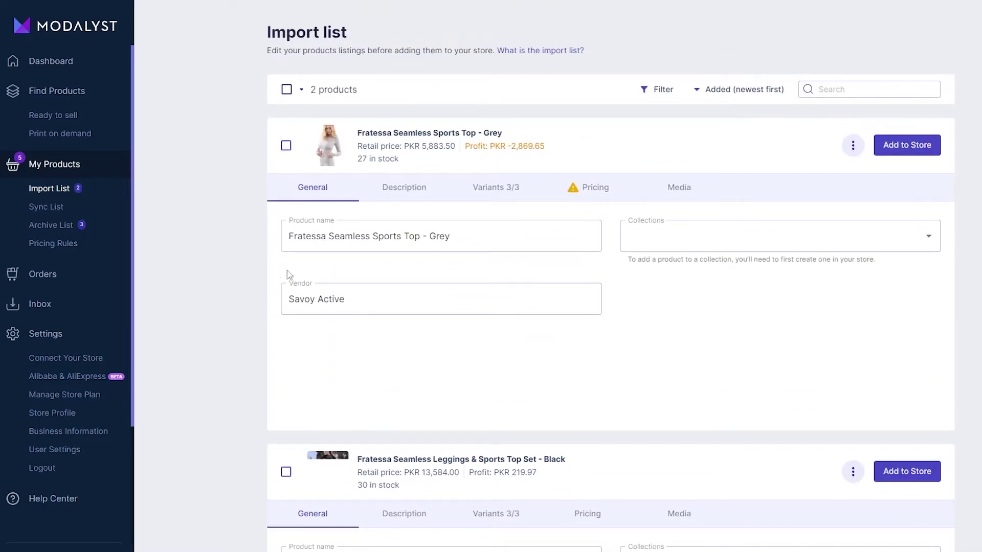
pyautogui.scroll(-2, 317, 279)
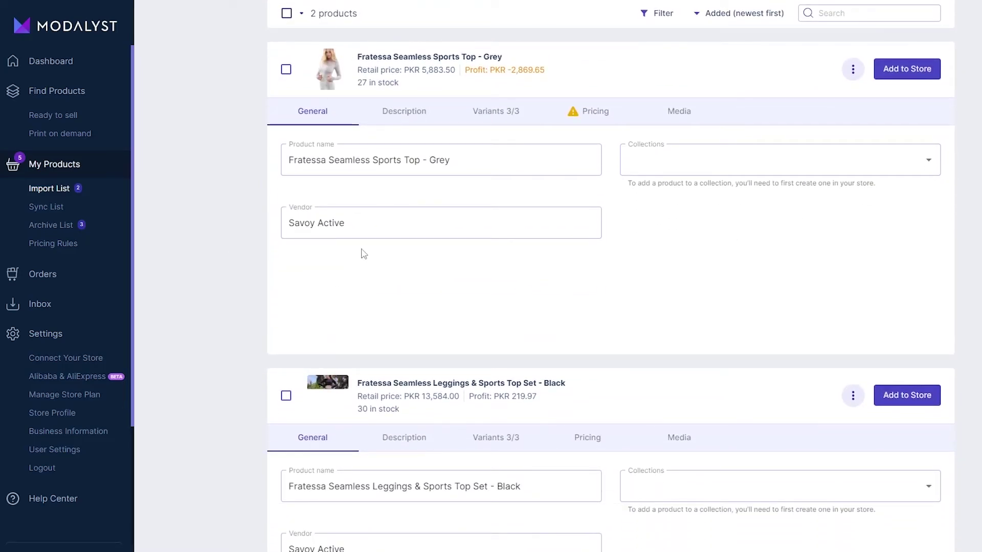
pyautogui.scroll(2, 363, 254)
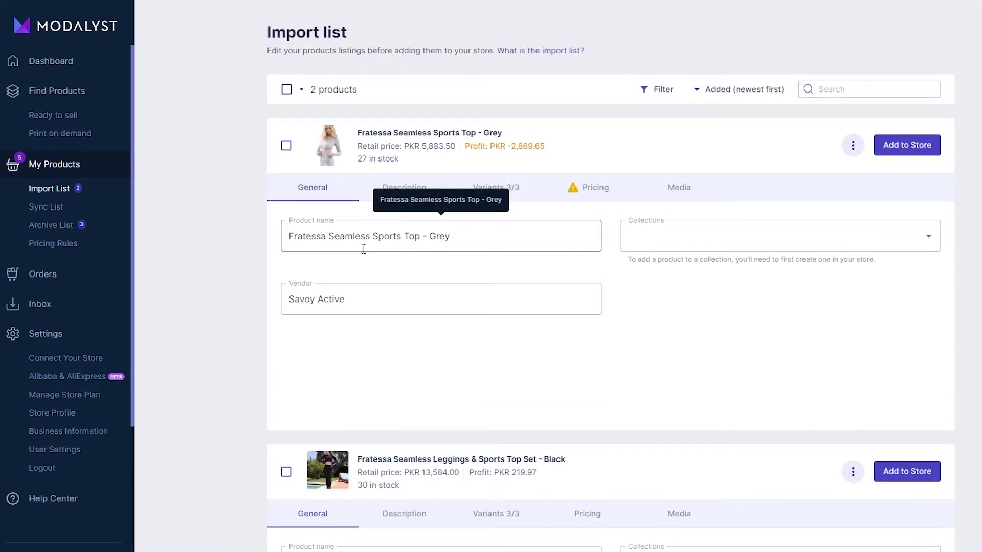
# - Check the grey sports top's Description, Variants and Pricing tabs
pyautogui.click(396, 188)
pyautogui.scroll(-4, 382, 268)
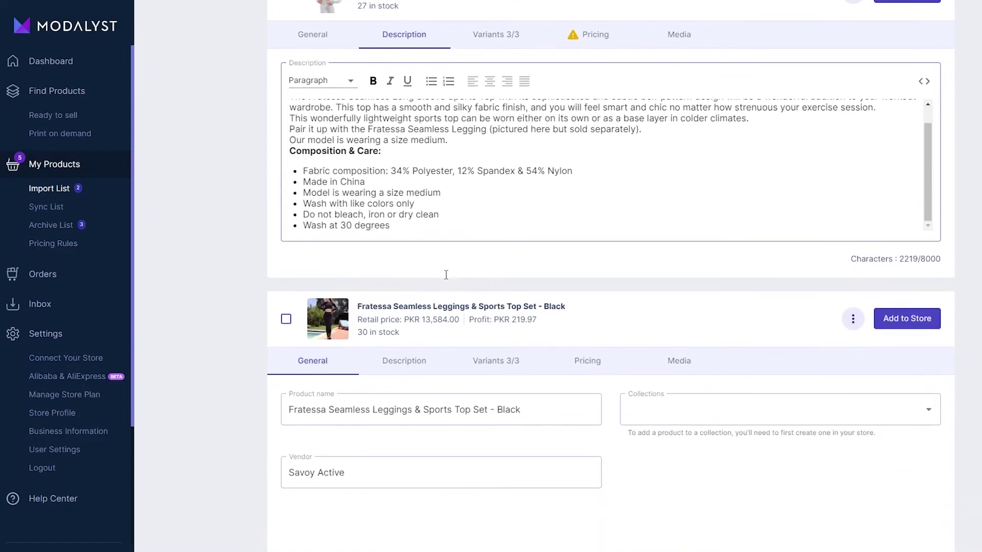
pyautogui.scroll(3, 501, 205)
pyautogui.click(498, 189)
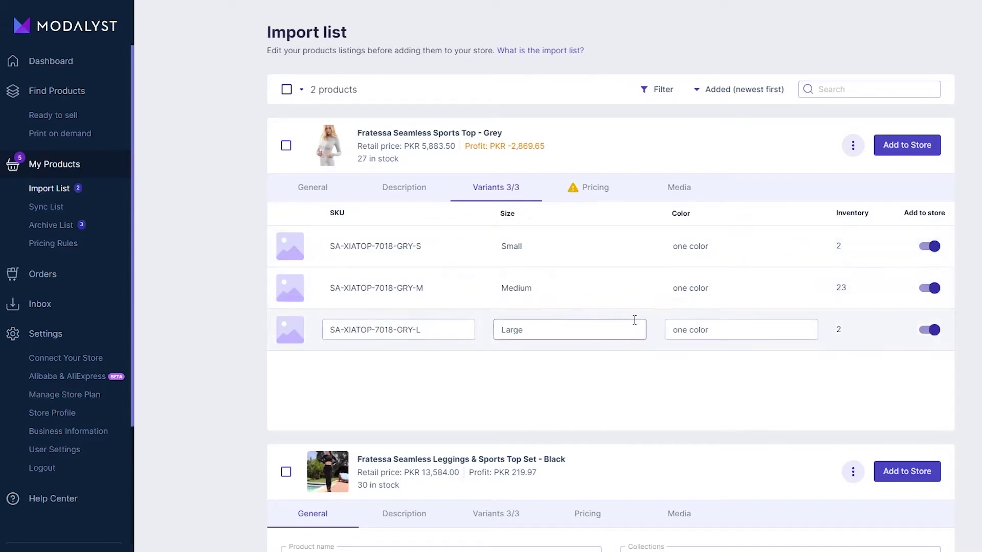
pyautogui.click(596, 191)
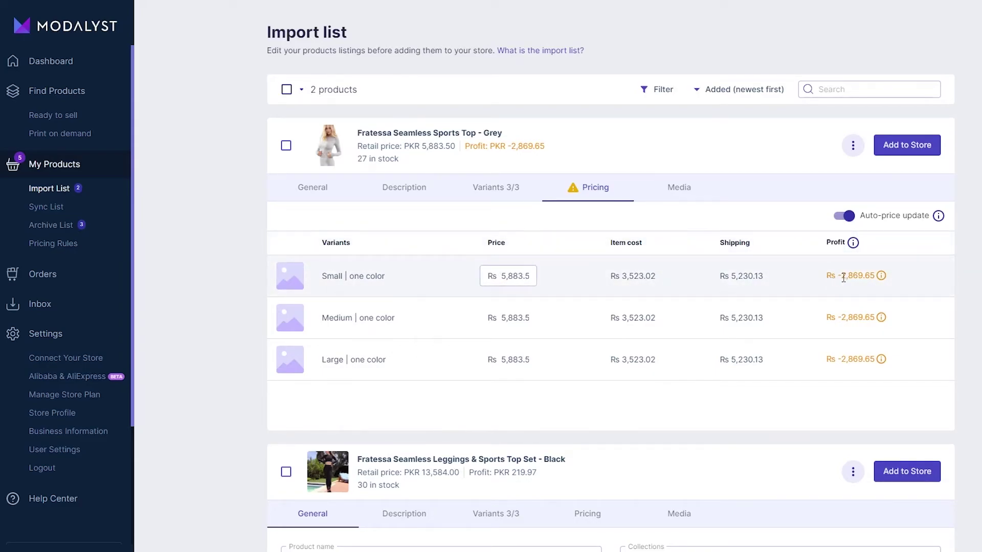
# - Toggle automatic price updates off and on, then change the Small price to 10,883.50
pyautogui.click(842, 216)
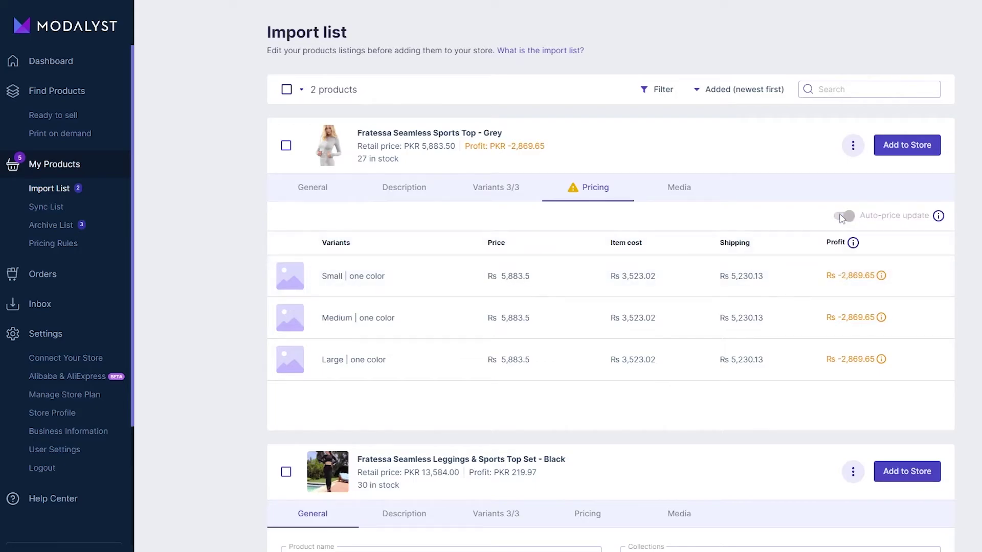
pyautogui.click(845, 217)
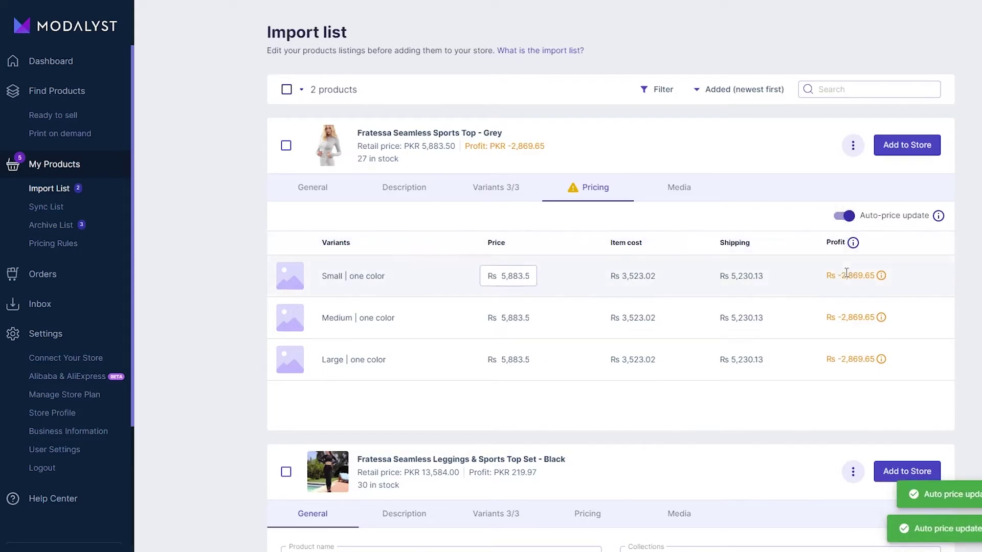
pyautogui.click(497, 277)
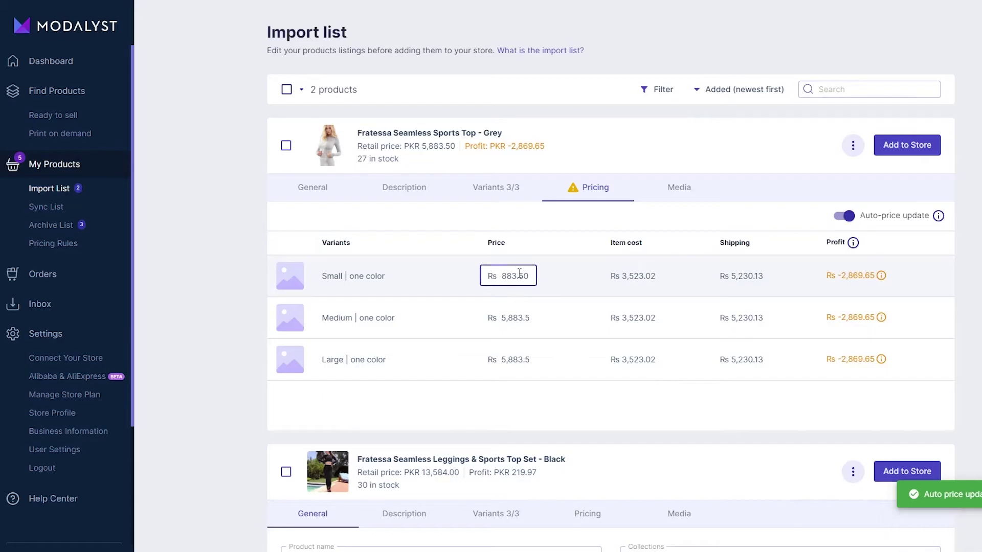
pyautogui.press('Tab')
pyautogui.click(504, 280)
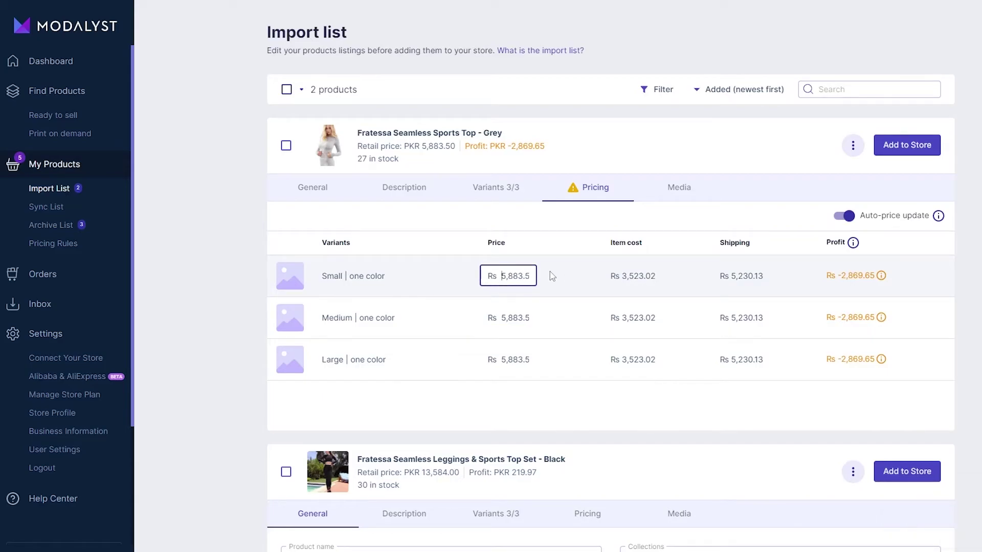
pyautogui.press('BackSpace')
pyautogui.write('10')
pyautogui.click(541, 274)
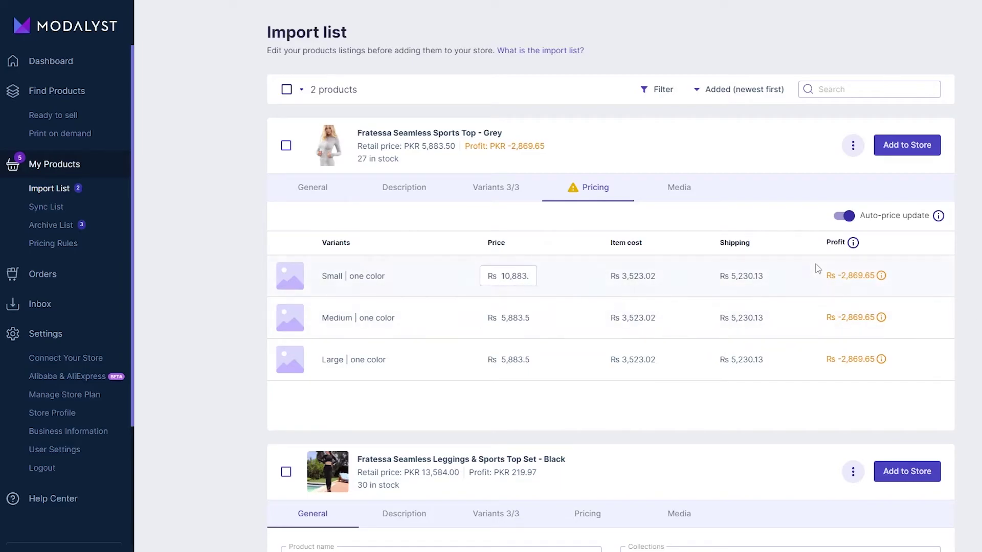
# - Set the Medium and Large variant prices to 10,883.50
pyautogui.doubleClick(512, 276)
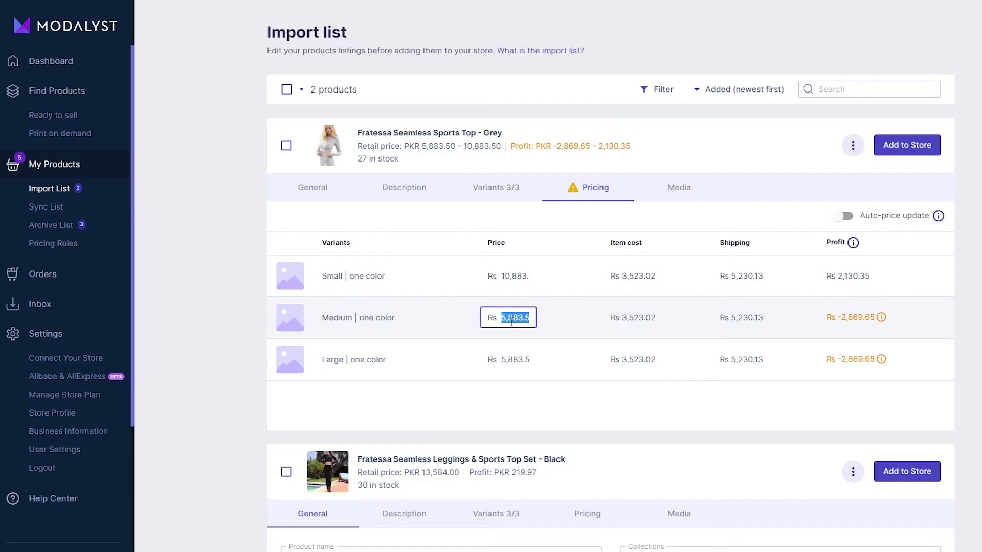
pyautogui.write('10883.50')
pyautogui.click(511, 360)
pyautogui.write('10883.50')
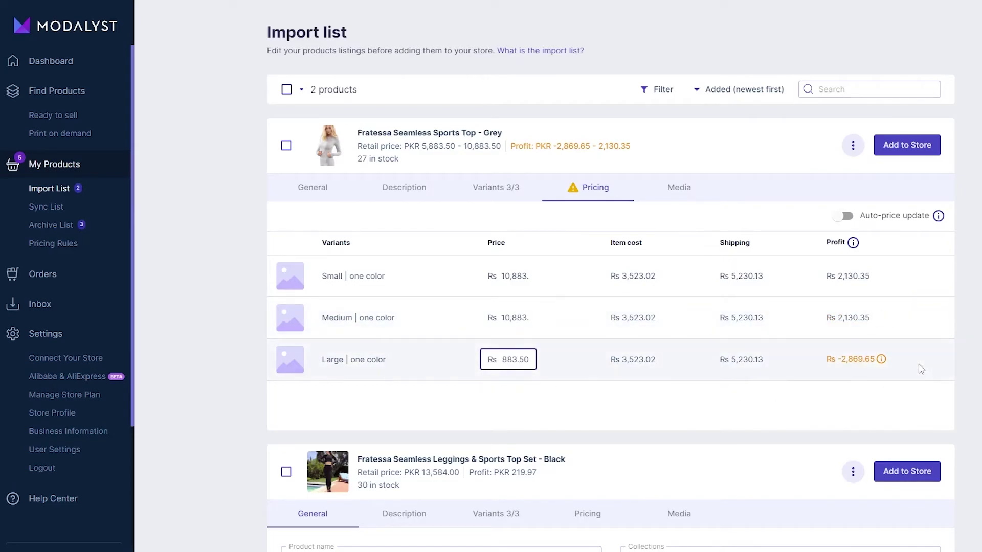
pyautogui.click(828, 362)
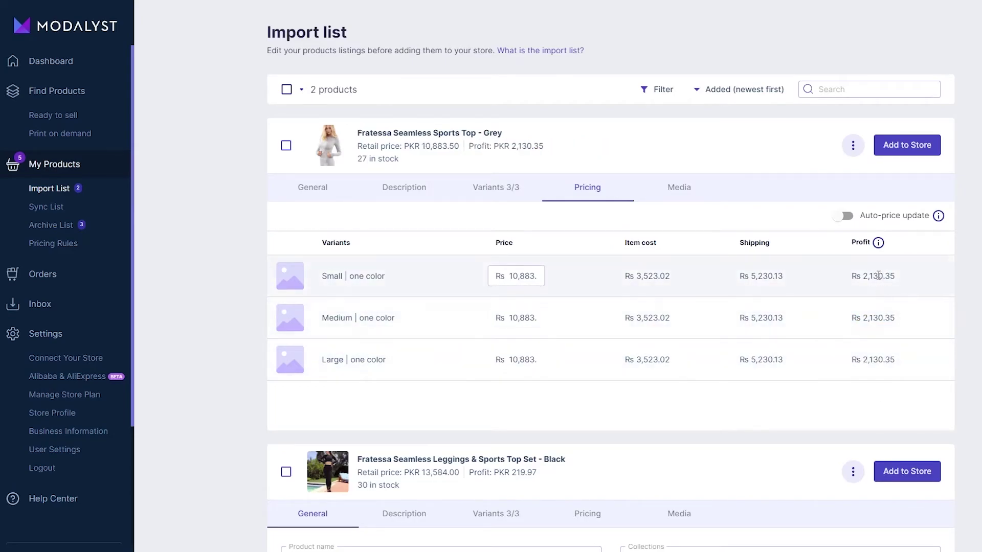
# - Check the grey sports top's images and add it to the store
pyautogui.click(680, 187)
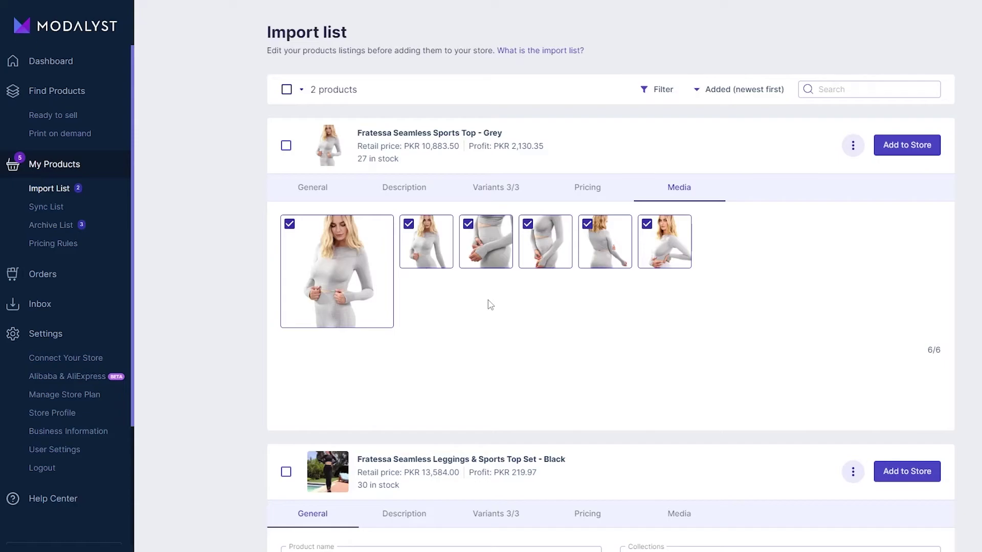
pyautogui.scroll(-3, 490, 305)
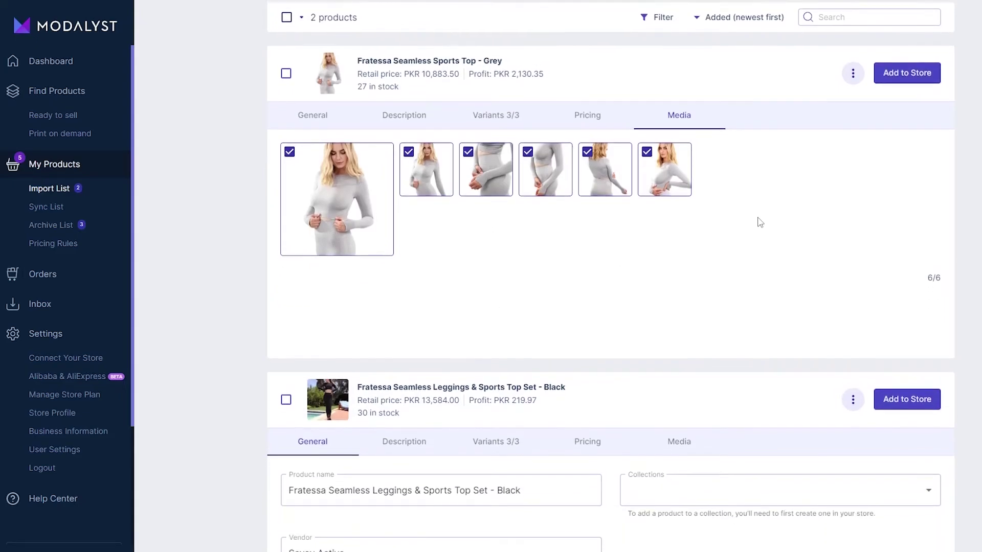
pyautogui.scroll(3, 752, 225)
pyautogui.click(909, 150)
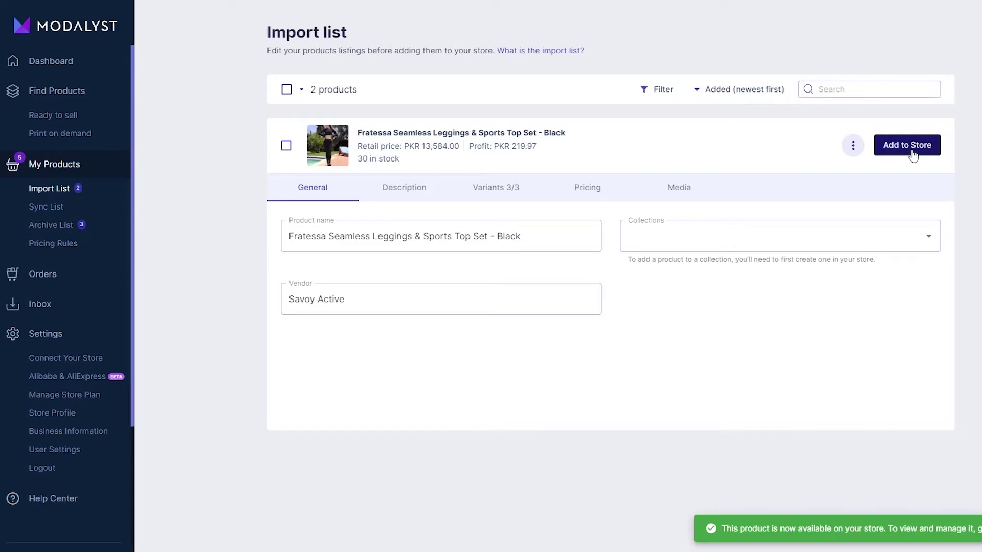
# - Review the black leggings set's description, variants, pricing, images and collections, then add it to the store
pyautogui.click(407, 195)
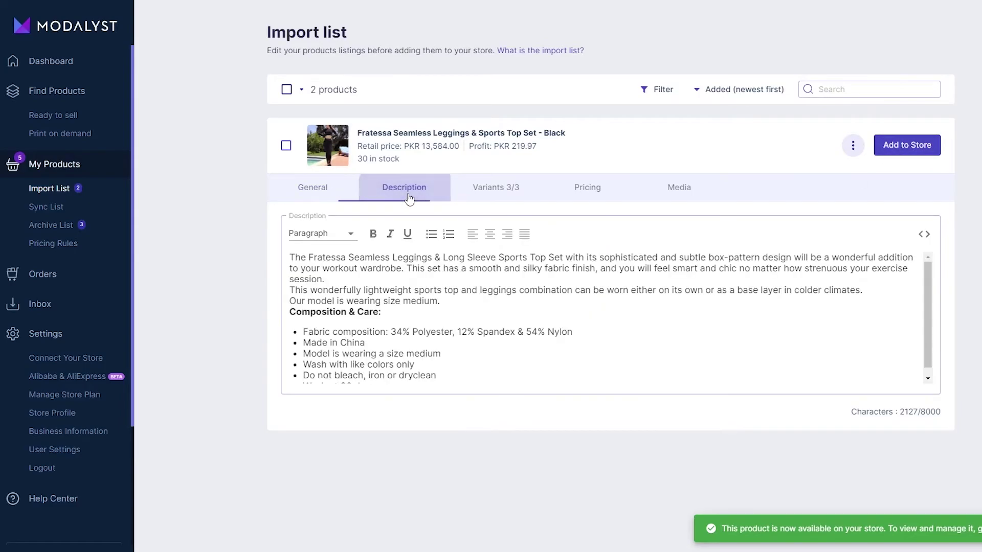
pyautogui.click(480, 191)
pyautogui.click(578, 190)
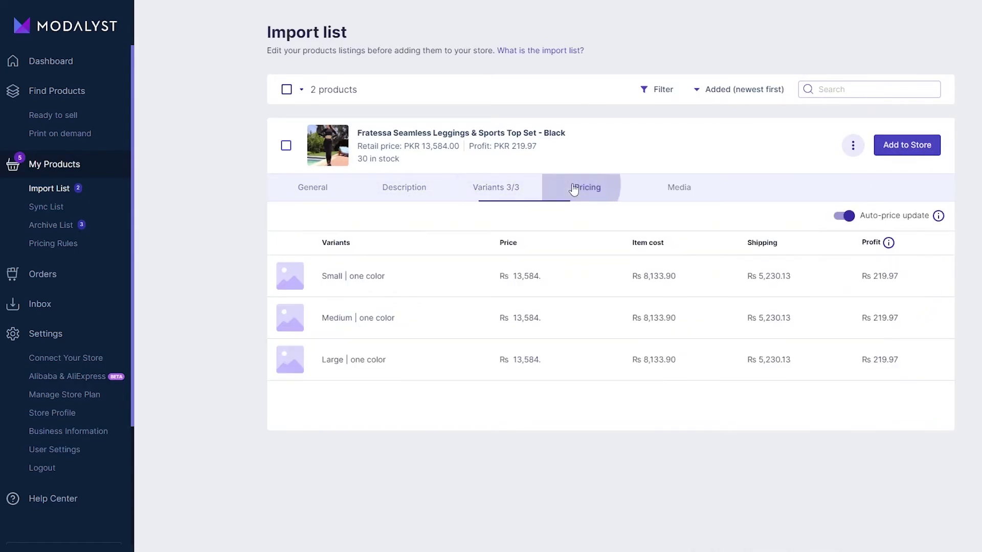
pyautogui.click(668, 198)
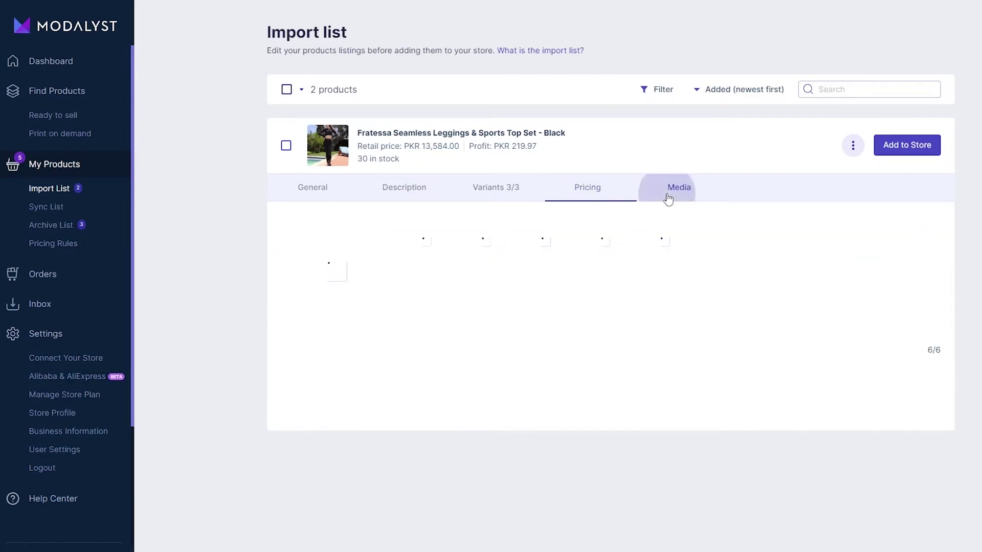
pyautogui.click(313, 191)
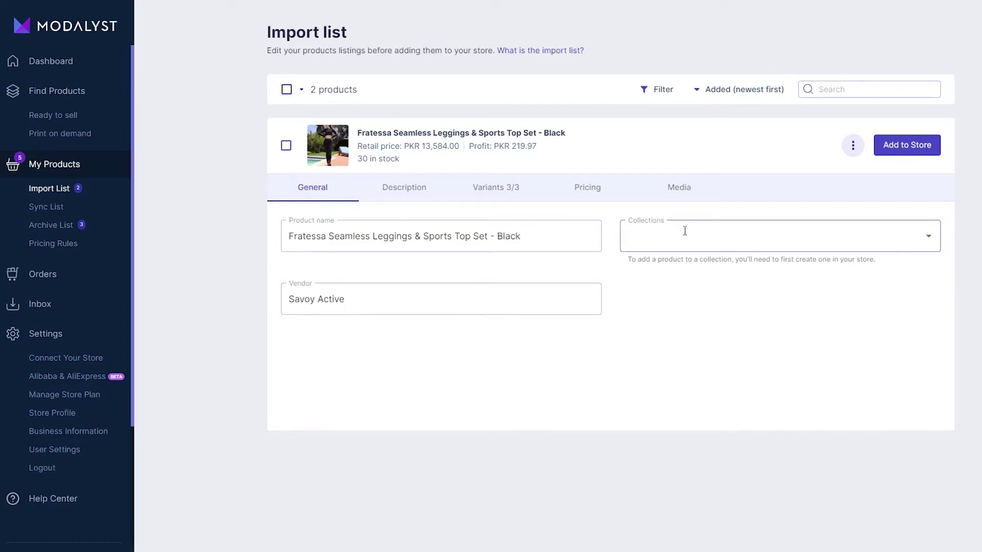
pyautogui.click(743, 230)
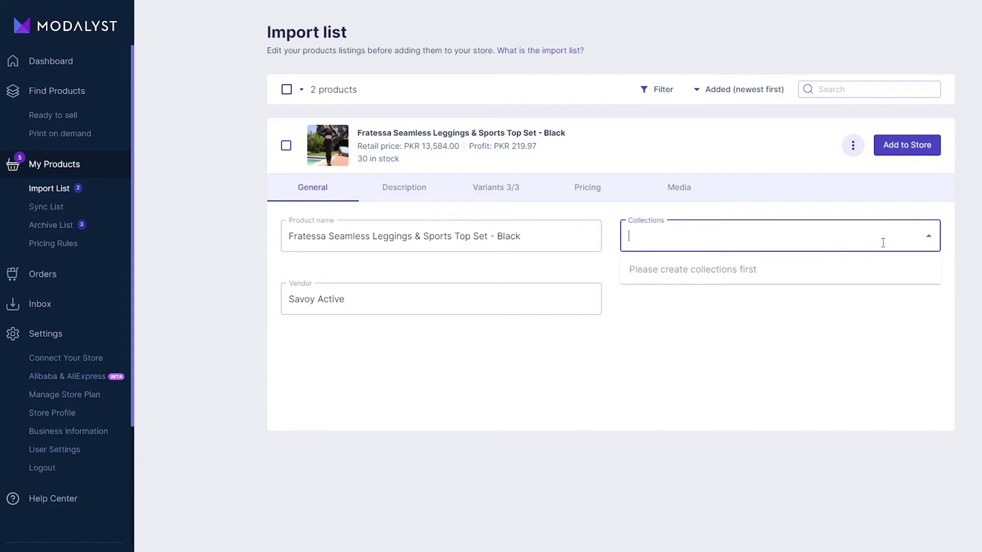
pyautogui.click(929, 237)
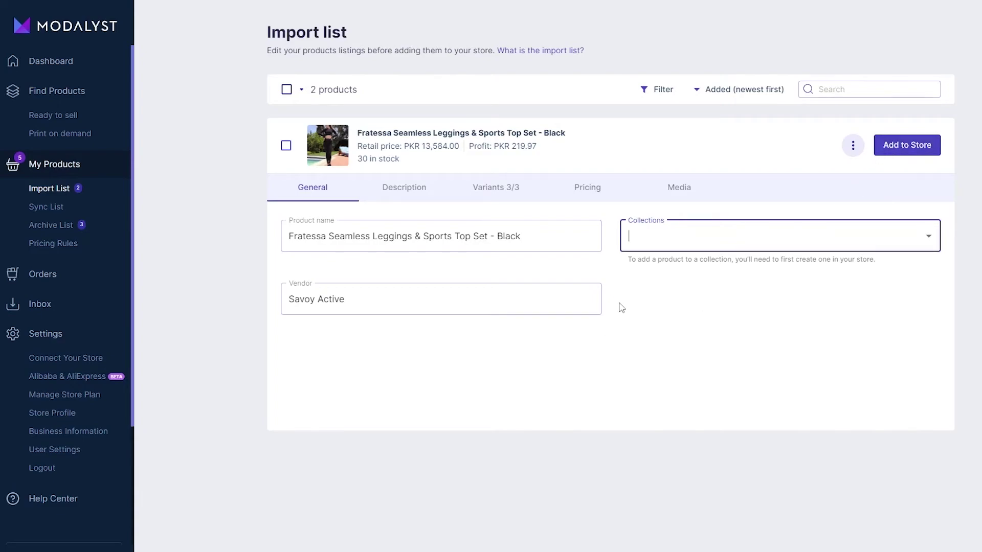
pyautogui.click(916, 154)
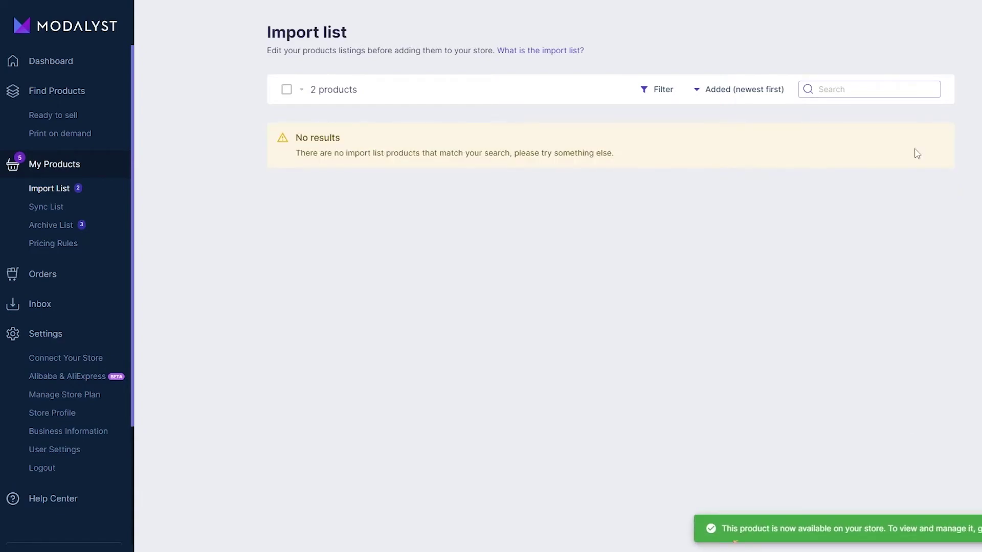